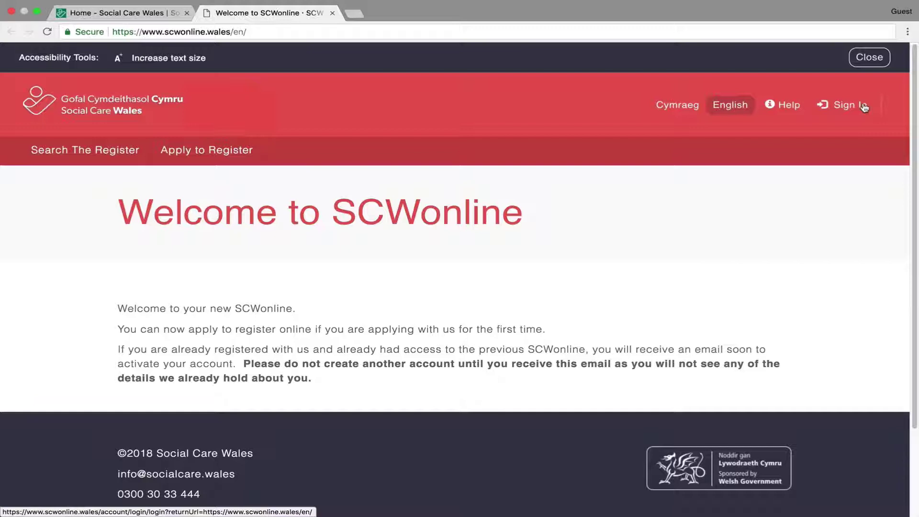
- Register a new SCWonline account from the Sign In page with an e-mail address and matching password
click(864, 107)
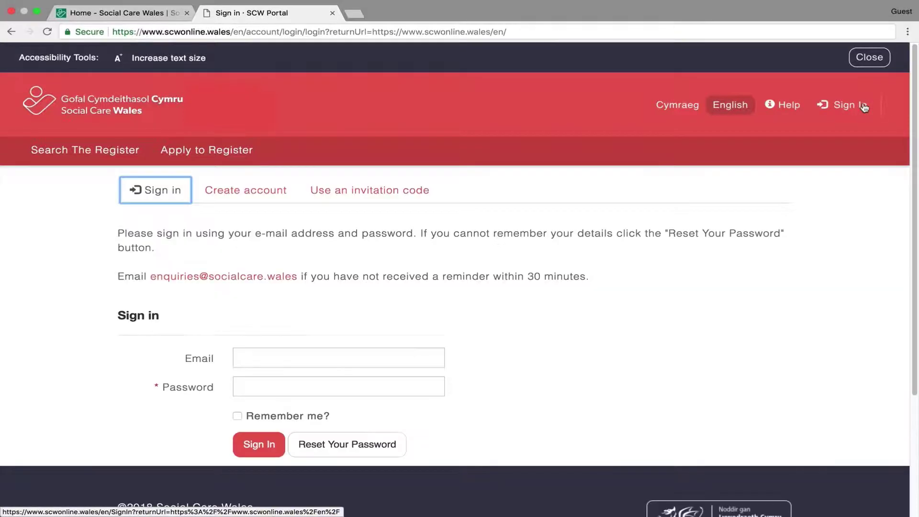
click(219, 191)
click(285, 318)
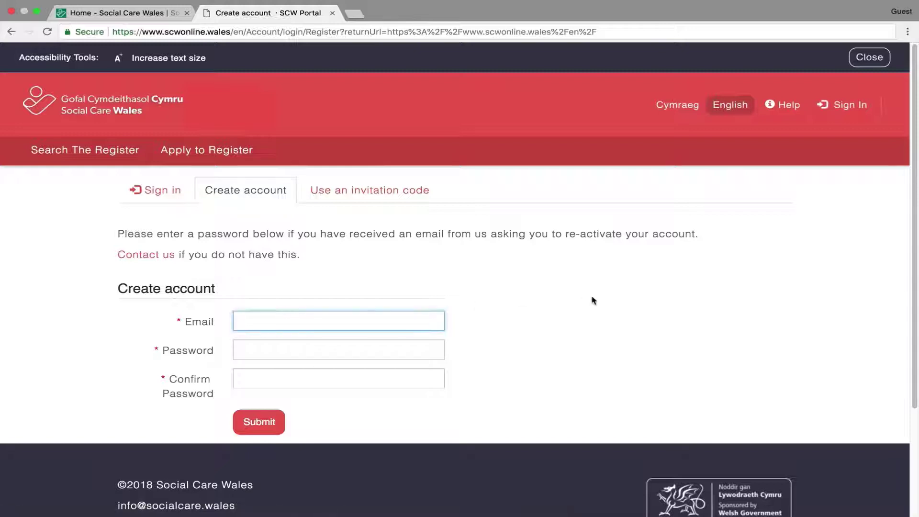
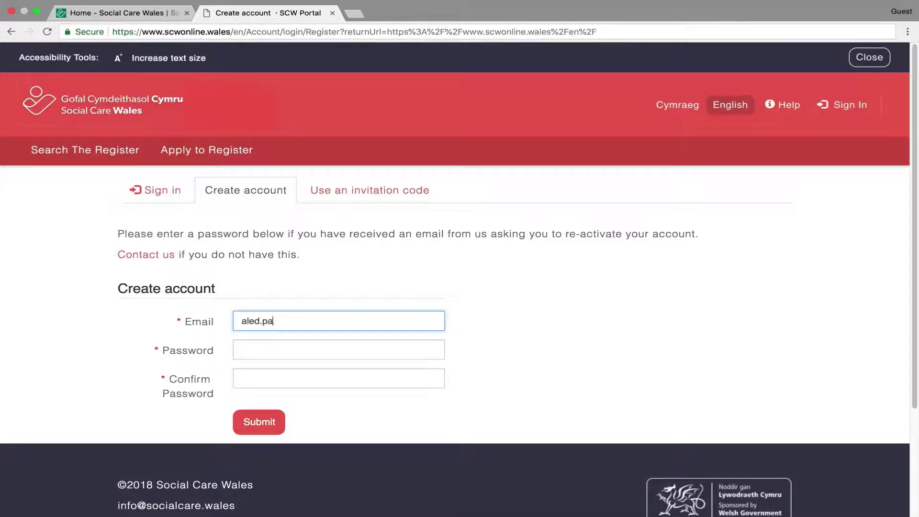
click(369, 349)
click(335, 375)
text(•••)
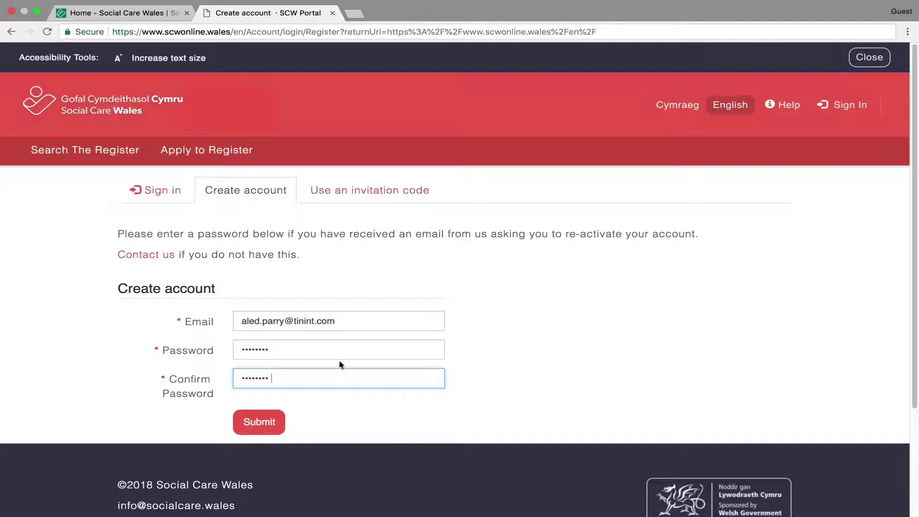
click(268, 425)
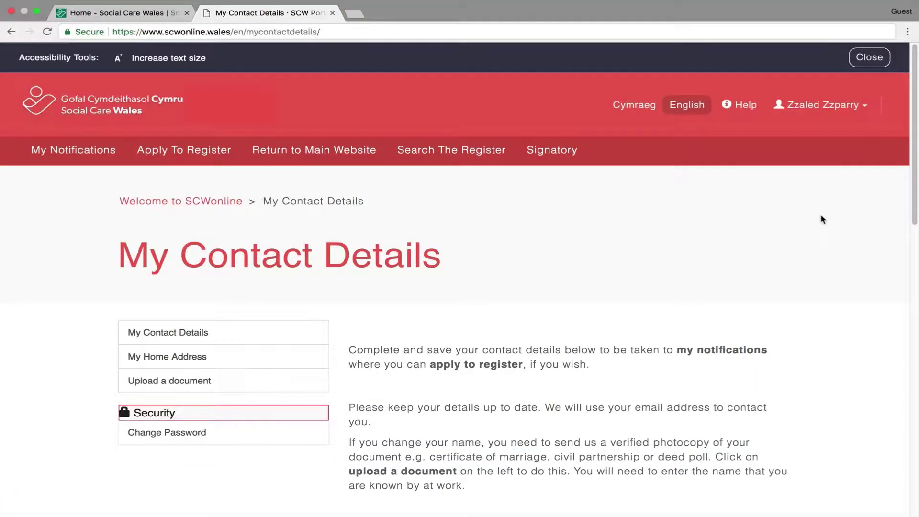
- Set the title to Mr and enter the forename and surname
scroll(822, 218, down, 7)
click(410, 273)
click(409, 283)
click(468, 314)
click(468, 368)
click(410, 417)
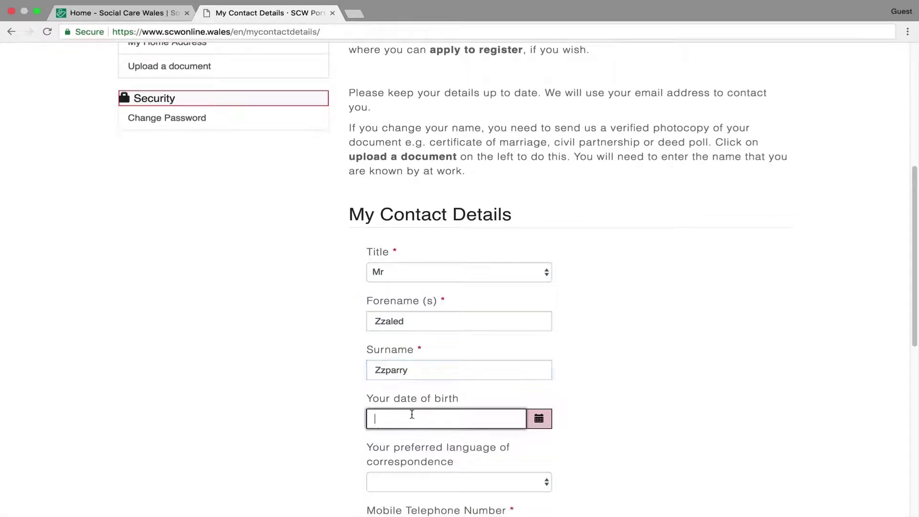
scroll(654, 369, down, 4)
click(382, 258)
click(381, 258)
click(381, 259)
click(381, 258)
click(382, 258)
click(468, 312)
click(520, 310)
click(455, 309)
- Enter the mobile and work telephone numbers and save the contact details
key(Tab)
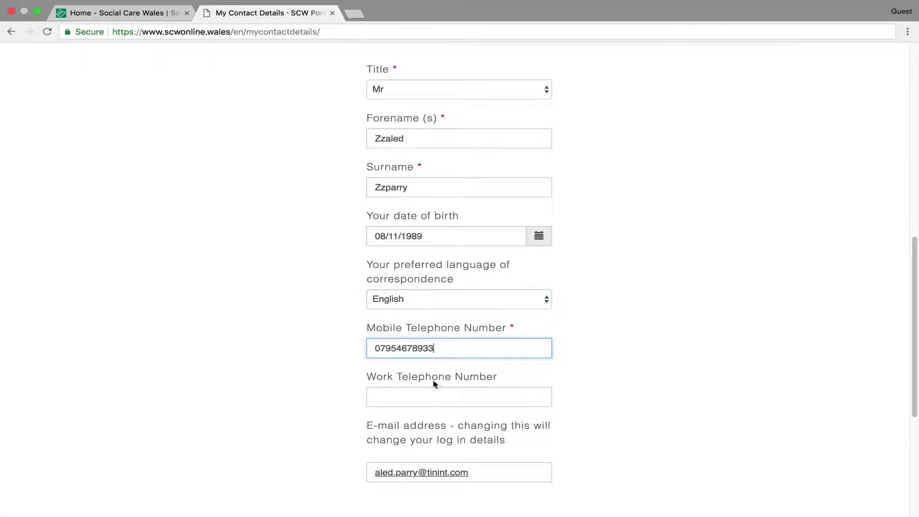
click(407, 396)
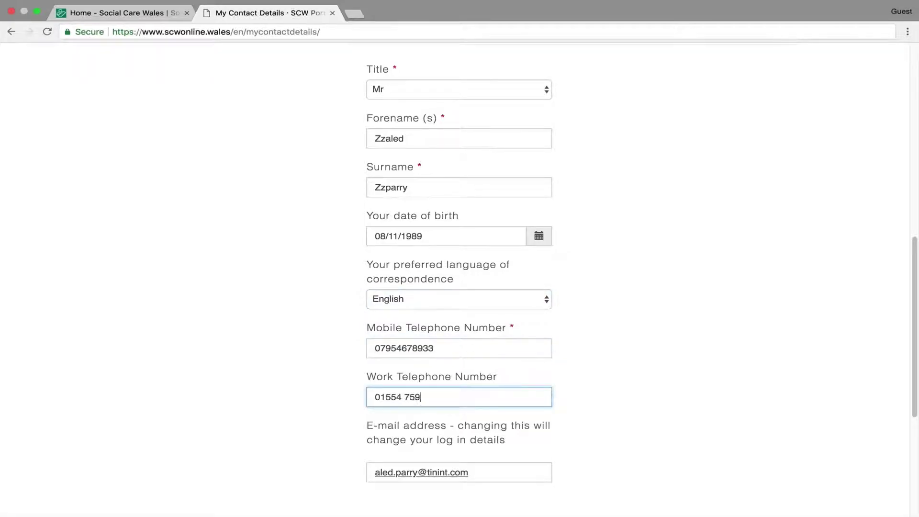
scroll(480, 359, down, 5)
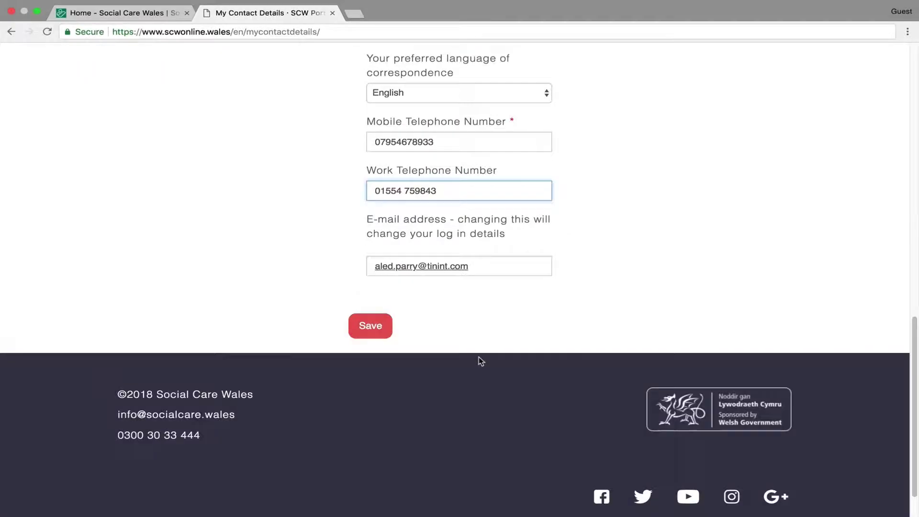
click(378, 329)
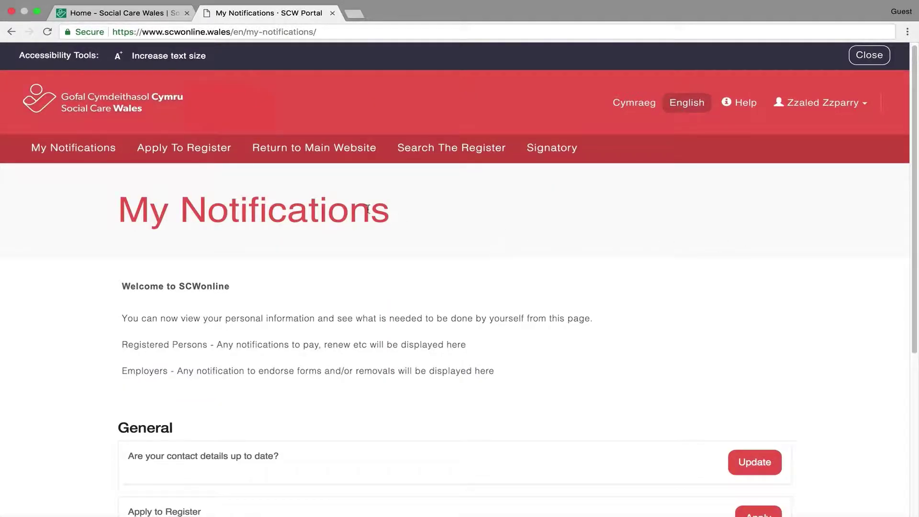
- Start a new registration application and accept all four consent statements
click(192, 150)
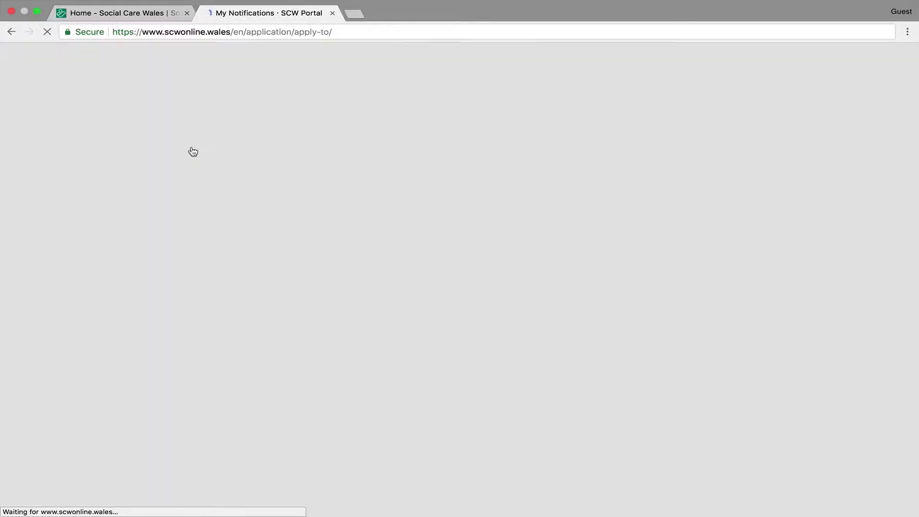
scroll(859, 221, down, 2)
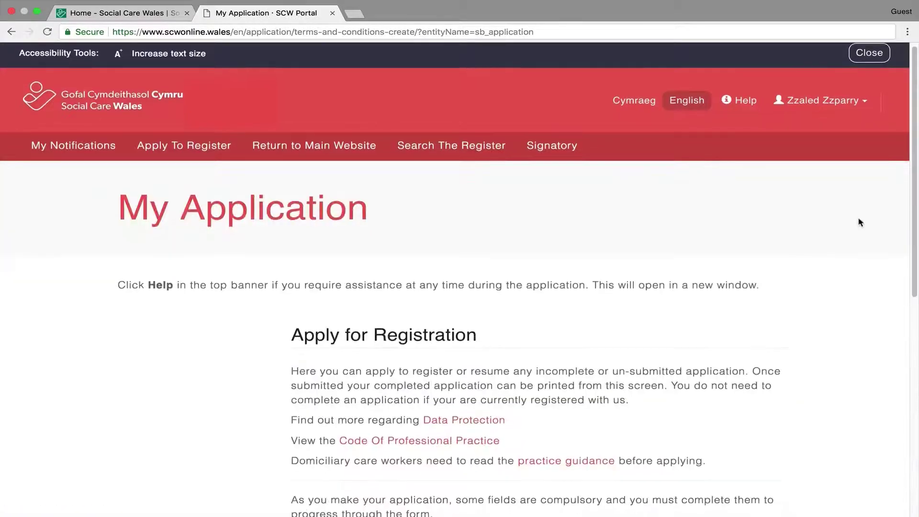
scroll(860, 224, down, 1)
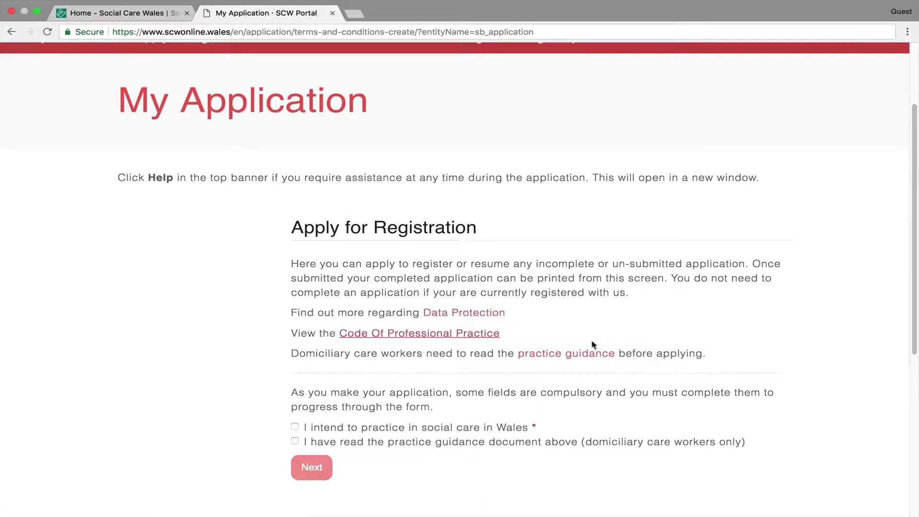
scroll(380, 350, down, 2)
click(295, 343)
click(295, 358)
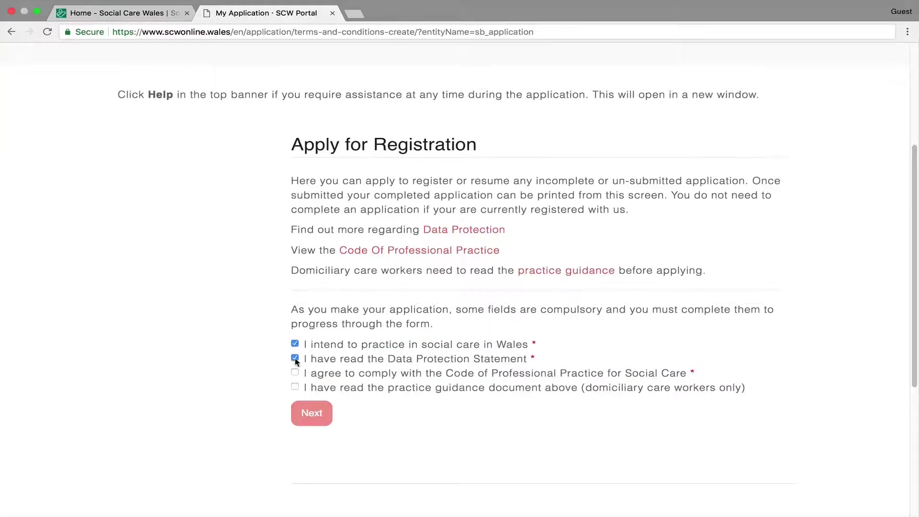
click(295, 372)
click(295, 387)
click(308, 412)
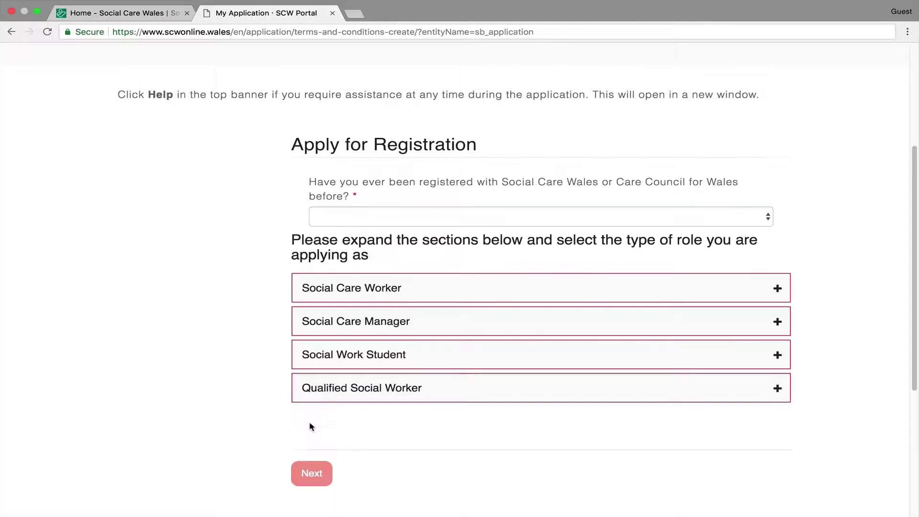
- Answer No to previous registration and choose Domiciliary Care Worker under Social Care Worker
click(686, 234)
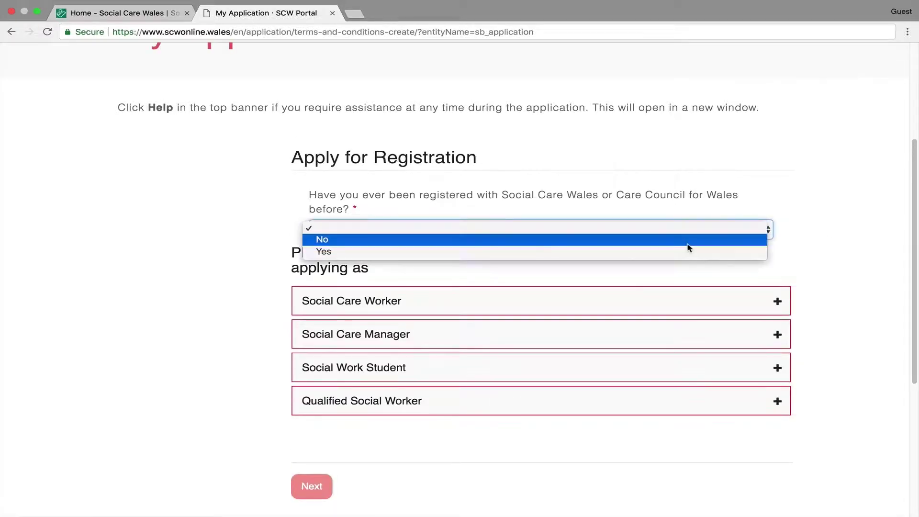
click(689, 243)
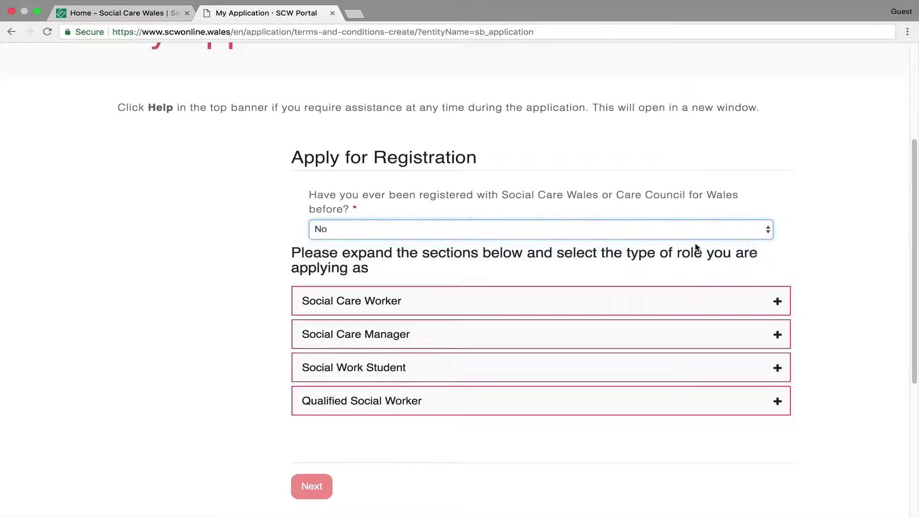
click(687, 310)
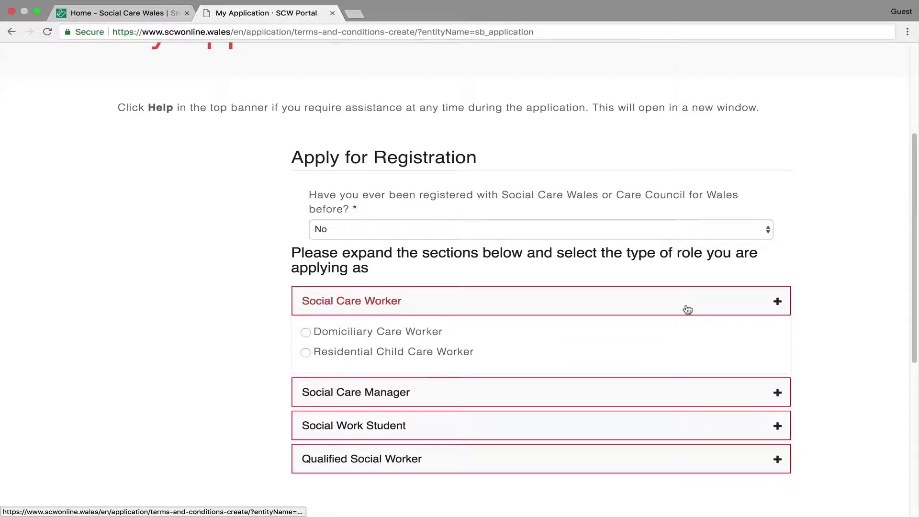
click(305, 333)
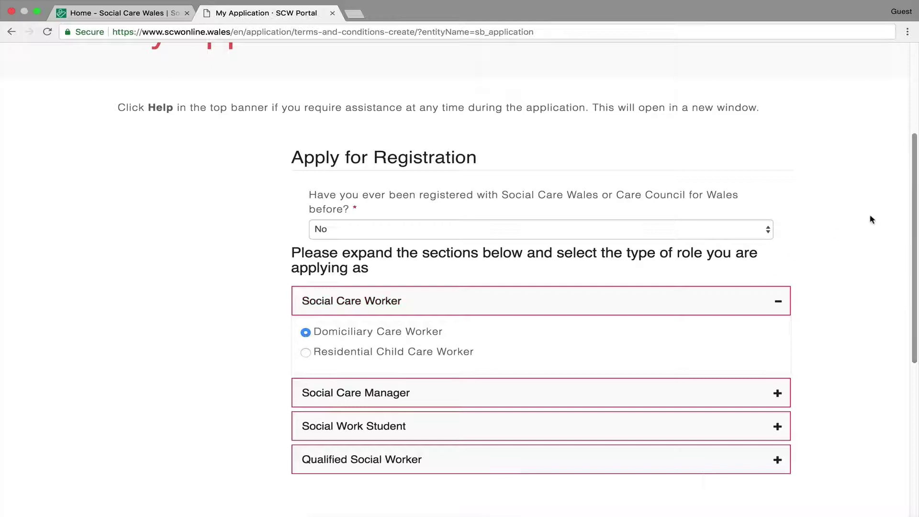
scroll(869, 217, down, 5)
click(312, 336)
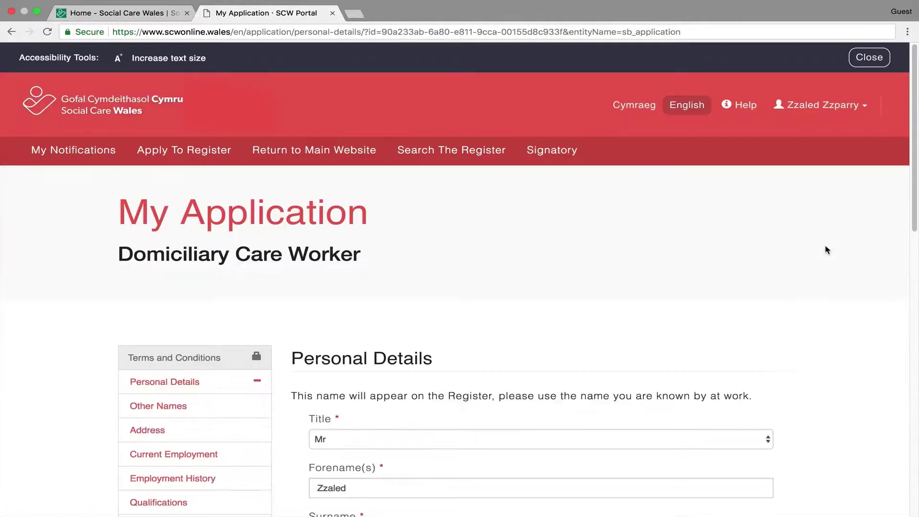
- Set sex to Male, enter the National Insurance number, and save Personal Details
scroll(834, 270, down, 5)
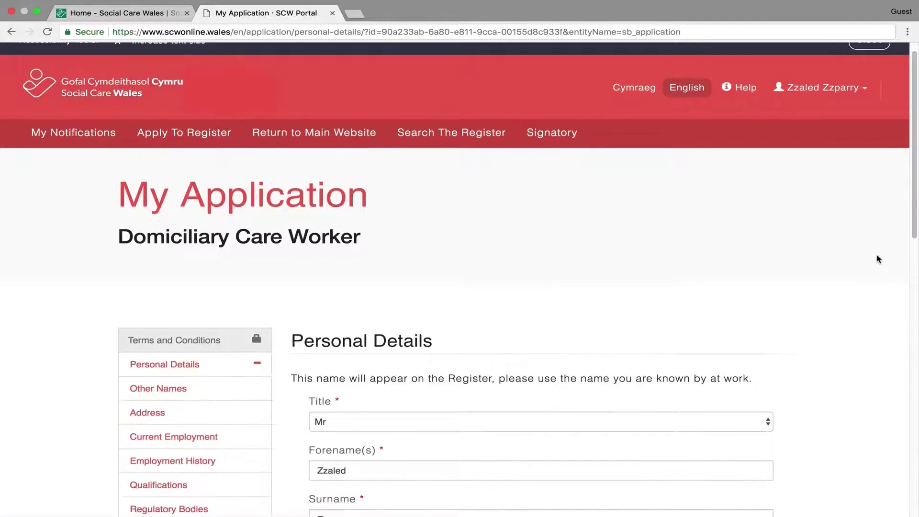
scroll(885, 260, down, 2)
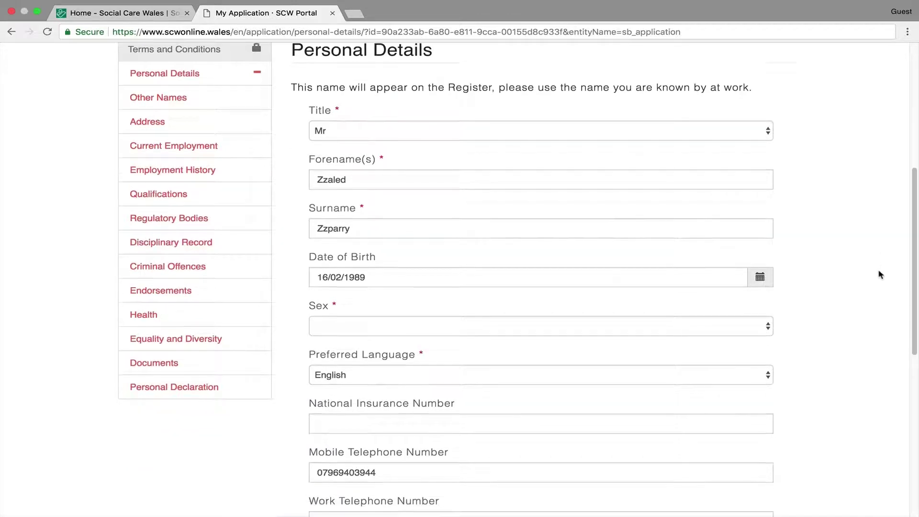
click(716, 329)
click(594, 353)
click(677, 425)
scroll(677, 425, down, 2)
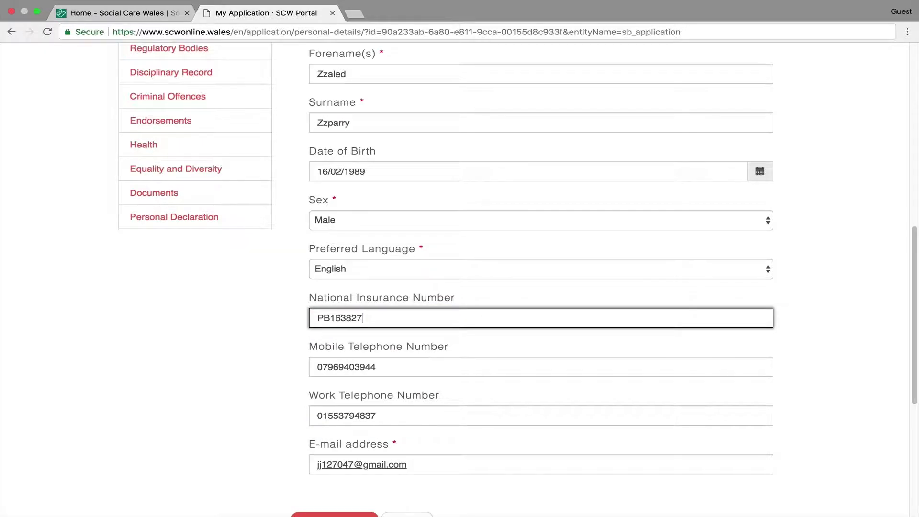
scroll(382, 297, down, 6)
click(334, 231)
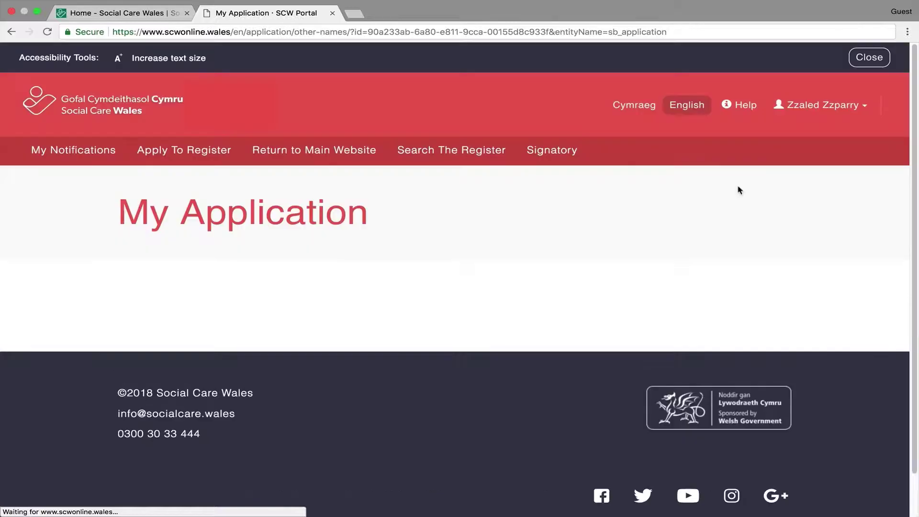
- Answer No to having other names and save the Other Names section
scroll(868, 201, down, 4)
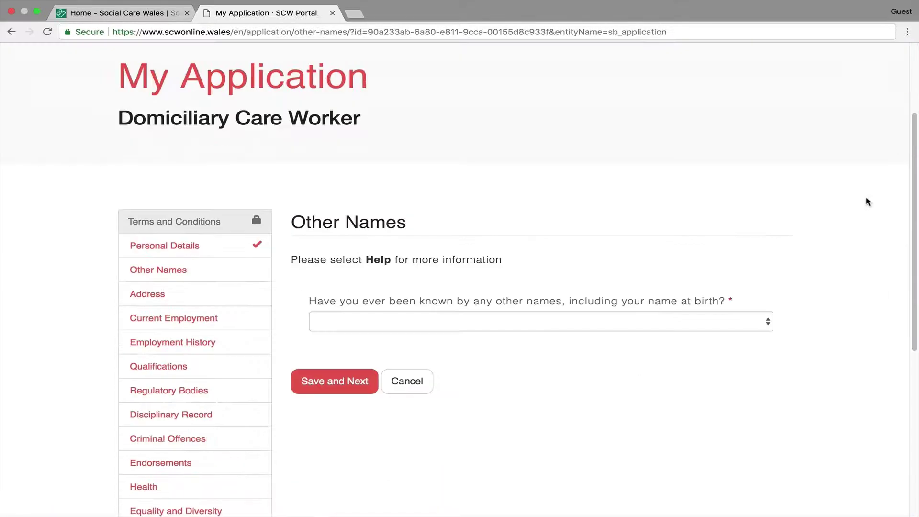
click(720, 283)
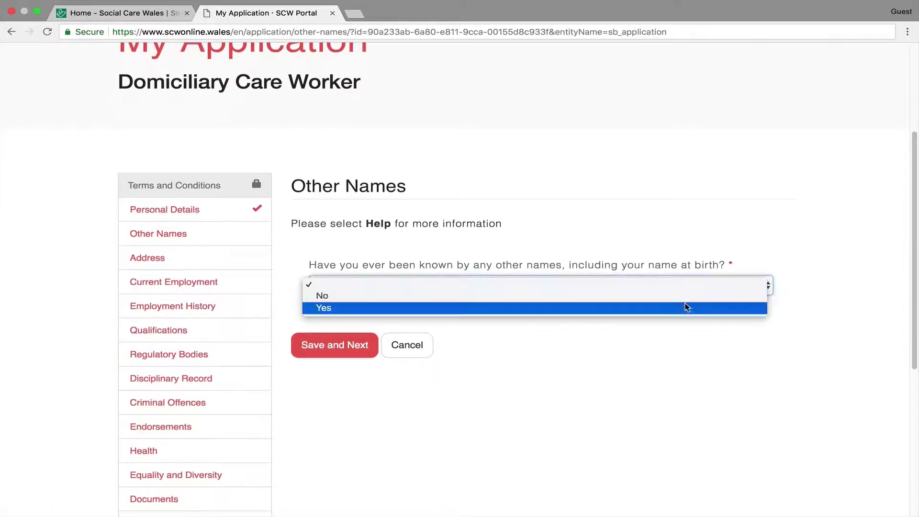
click(687, 307)
scroll(837, 360, down, 1)
scroll(837, 359, down, 2)
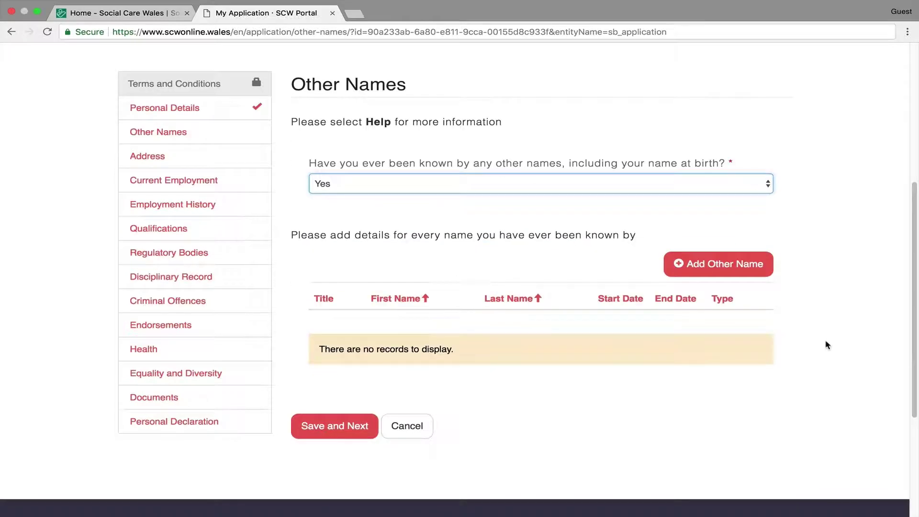
click(659, 185)
click(532, 173)
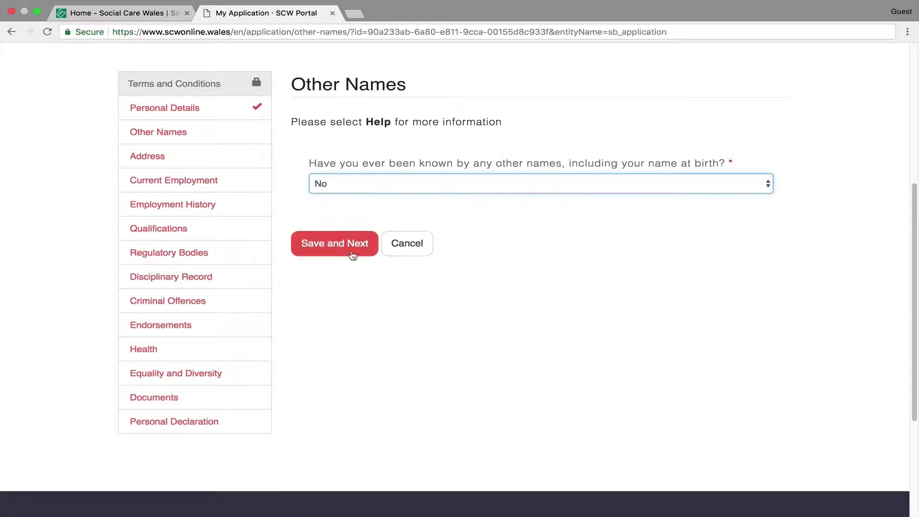
click(351, 254)
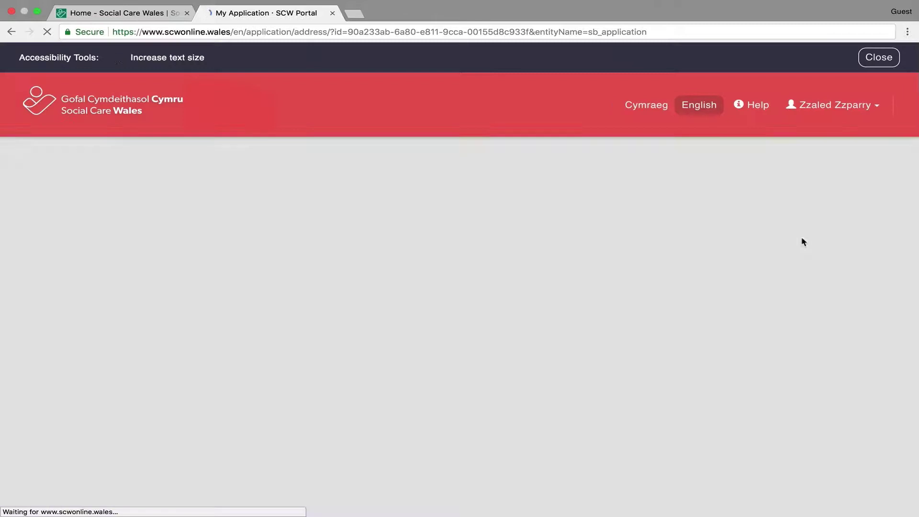
scroll(860, 259, down, 3)
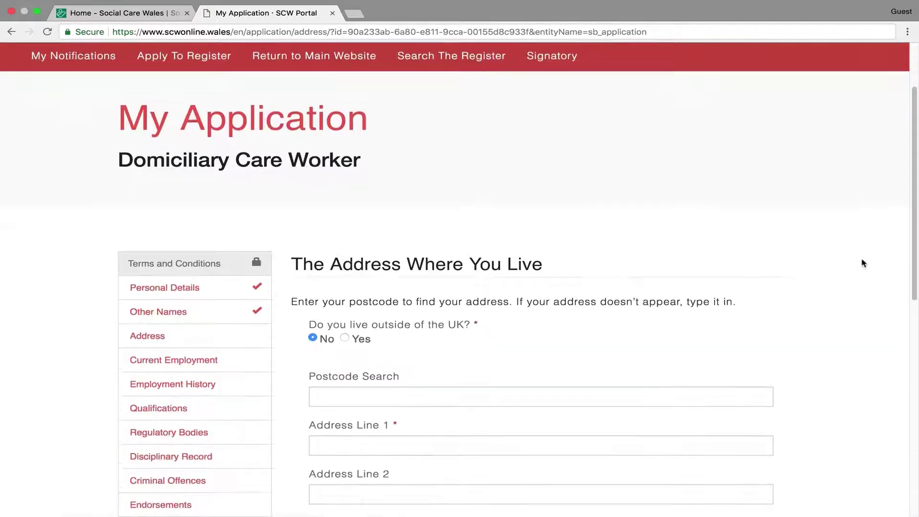
click(532, 353)
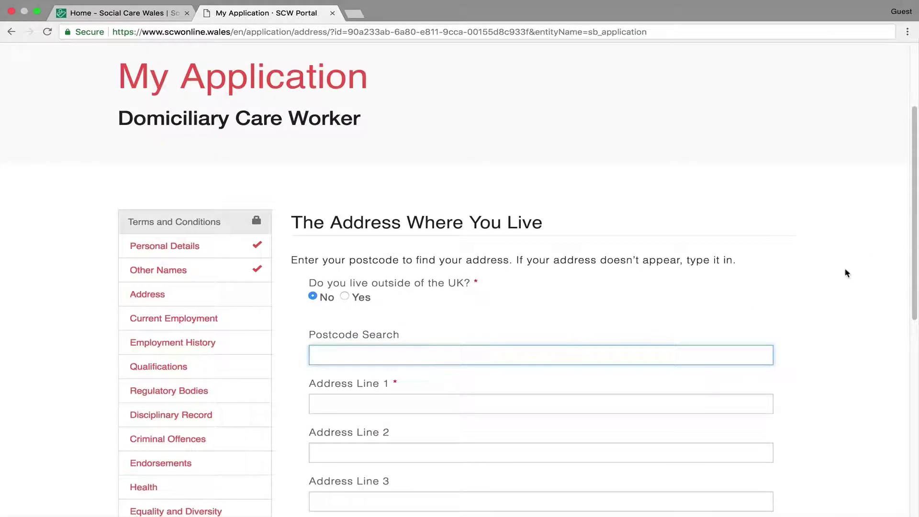
text(CF)
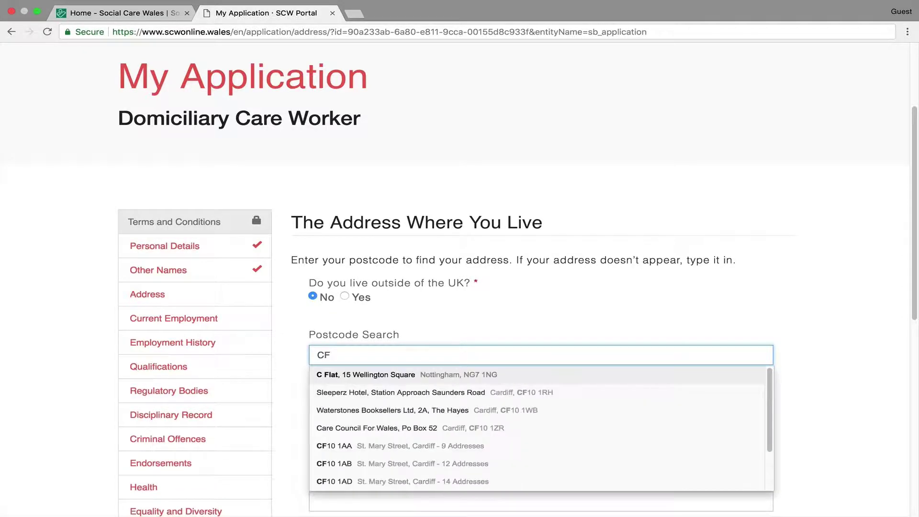
text(1)
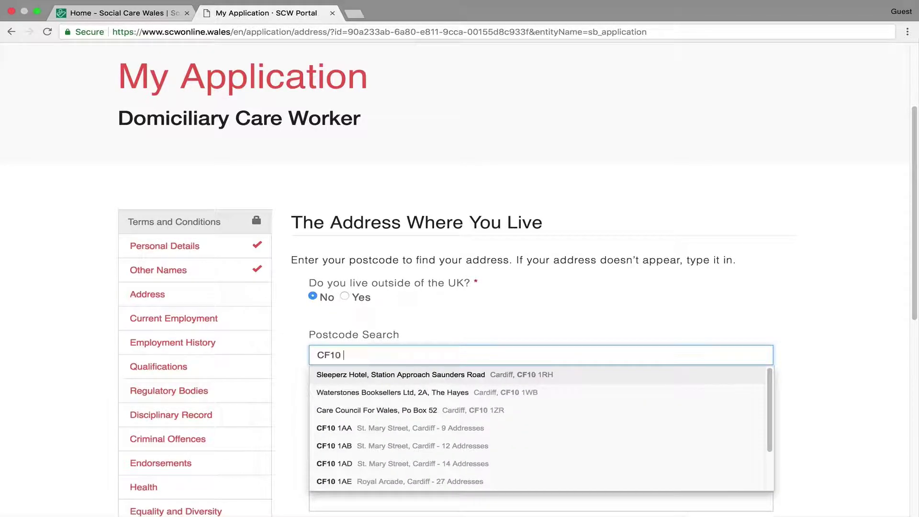
text(0 1EW)
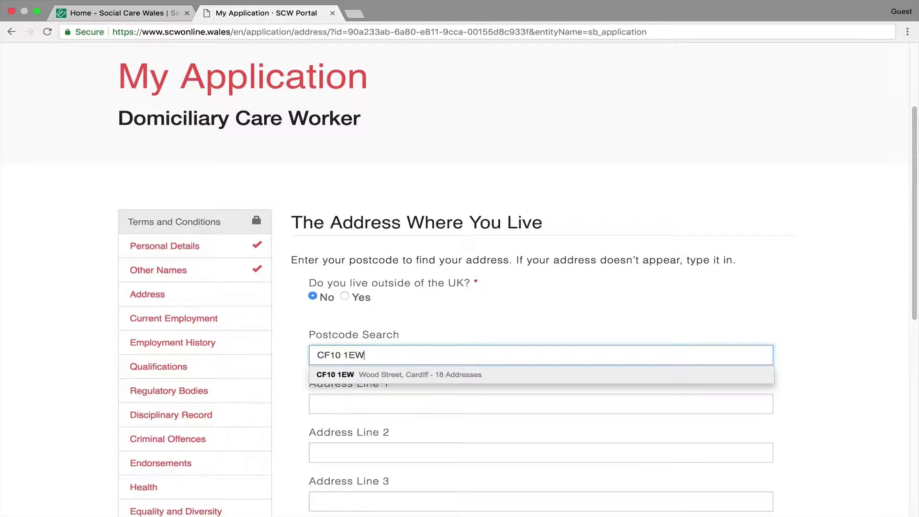
click(624, 374)
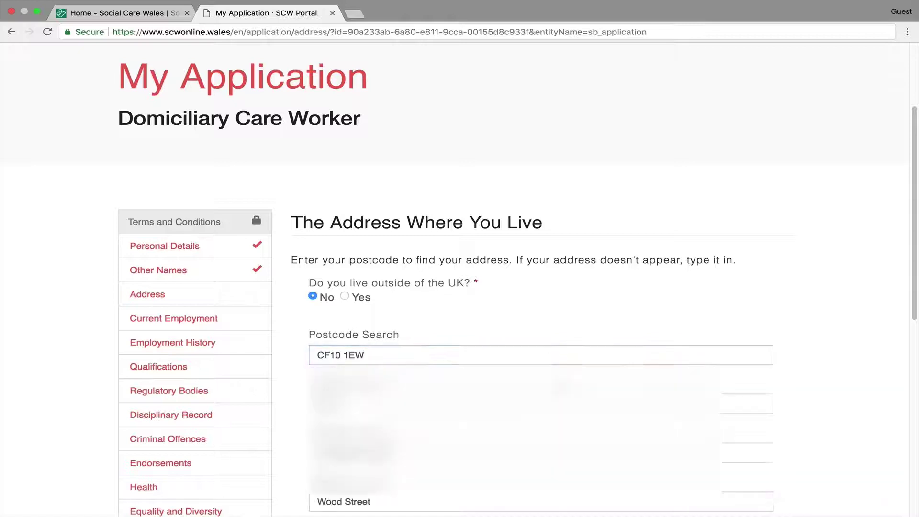
scroll(793, 306, down, 4)
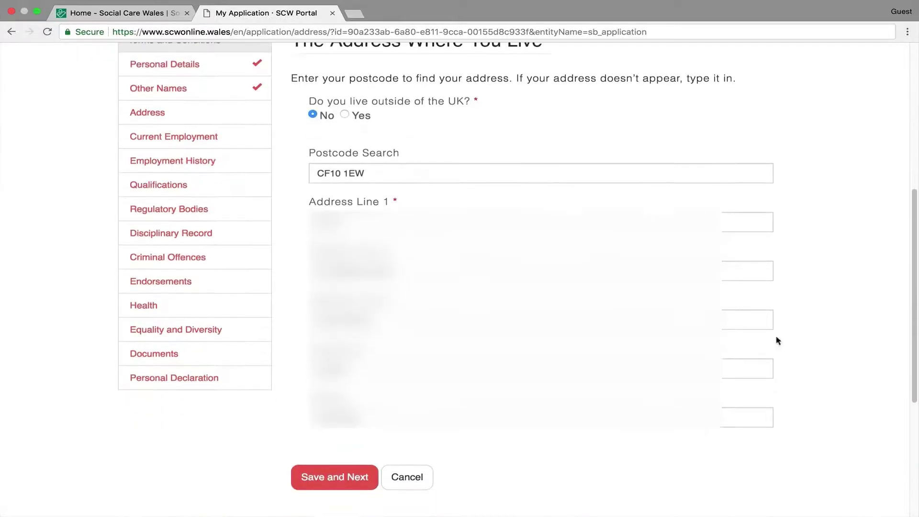
click(334, 475)
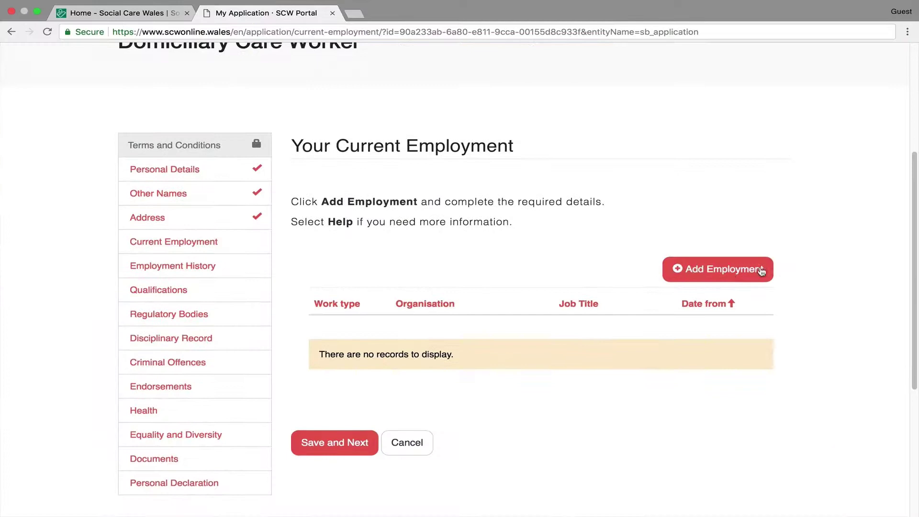
- Add a current employment record with status Employed in Social Care by Employment Agency
click(732, 270)
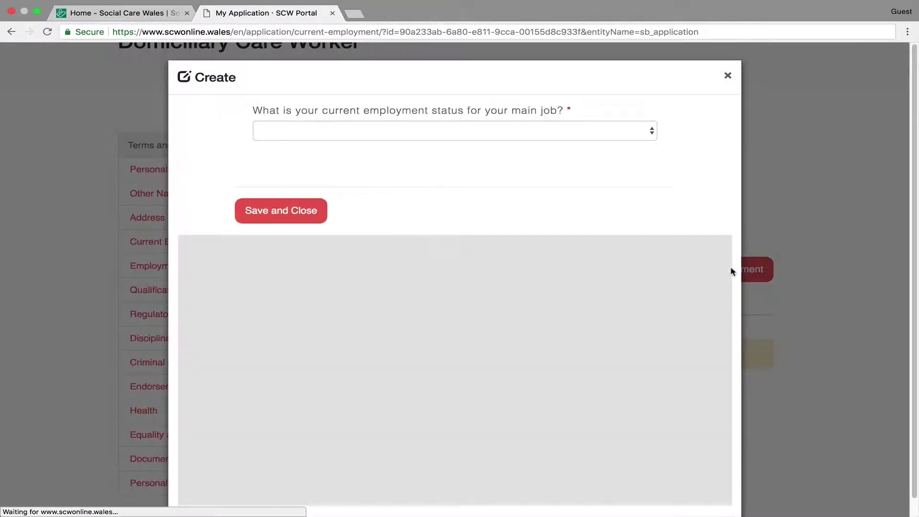
click(645, 132)
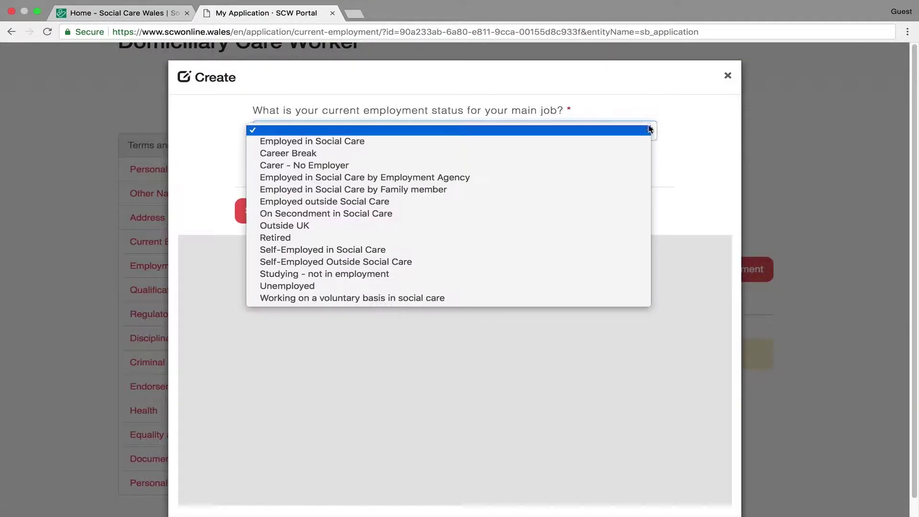
click(578, 178)
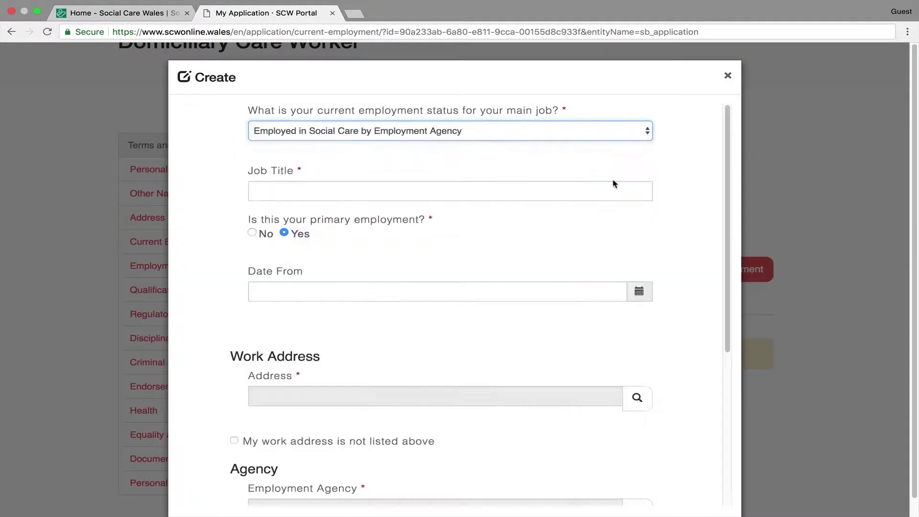
- Set the work address from a record search for LL12 0PB and save the employment record
click(637, 398)
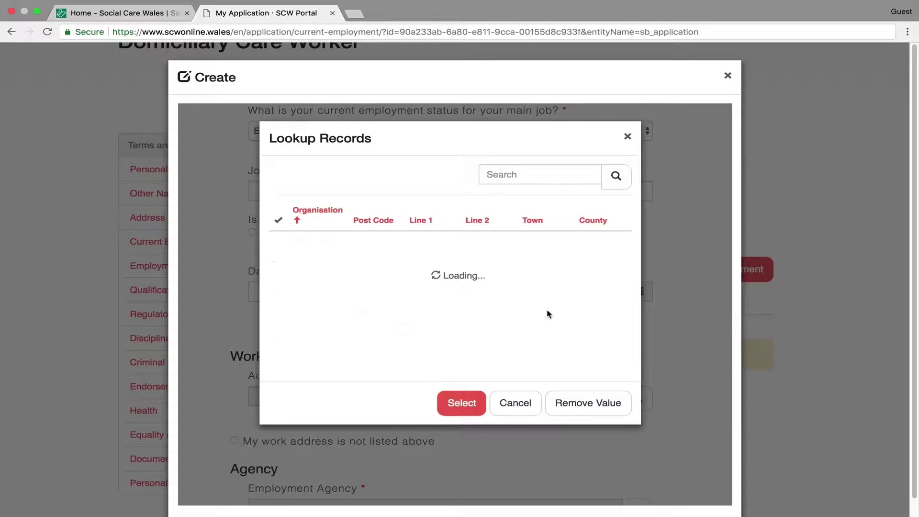
click(540, 173)
text(LL12)
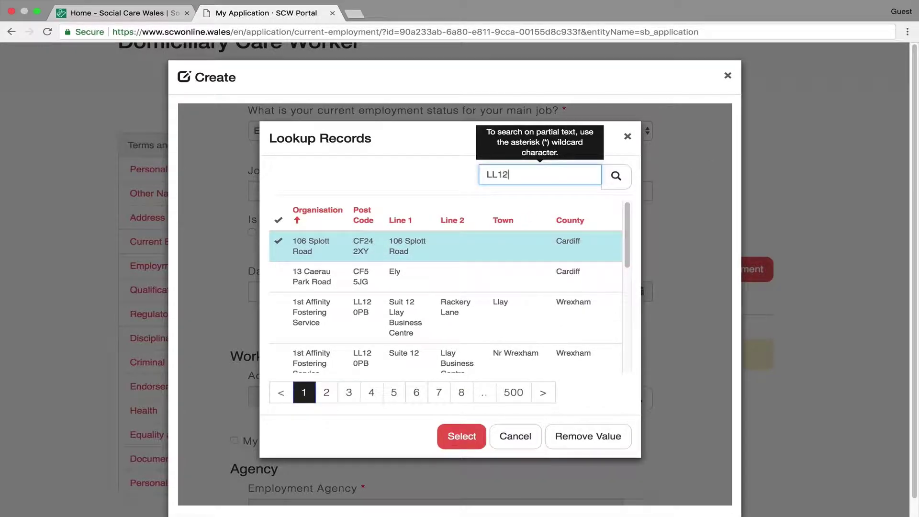
text( 0PB)
key(Return)
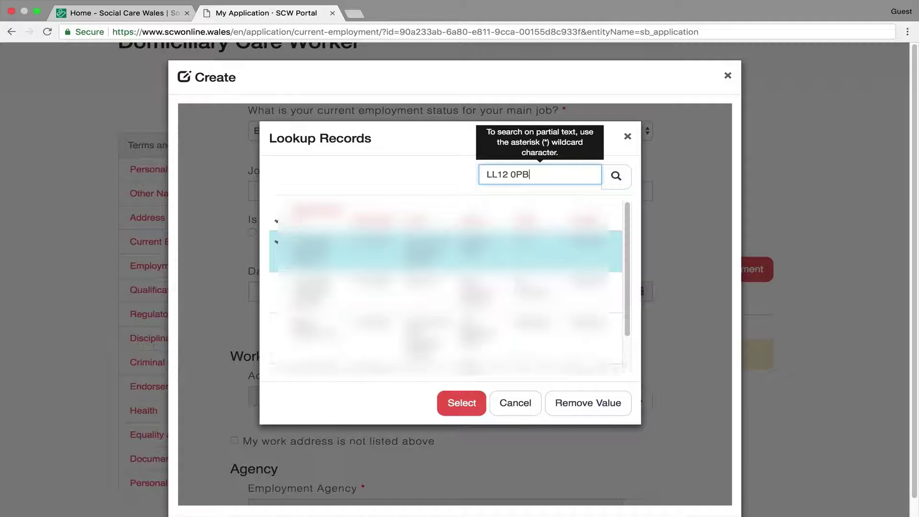
click(473, 402)
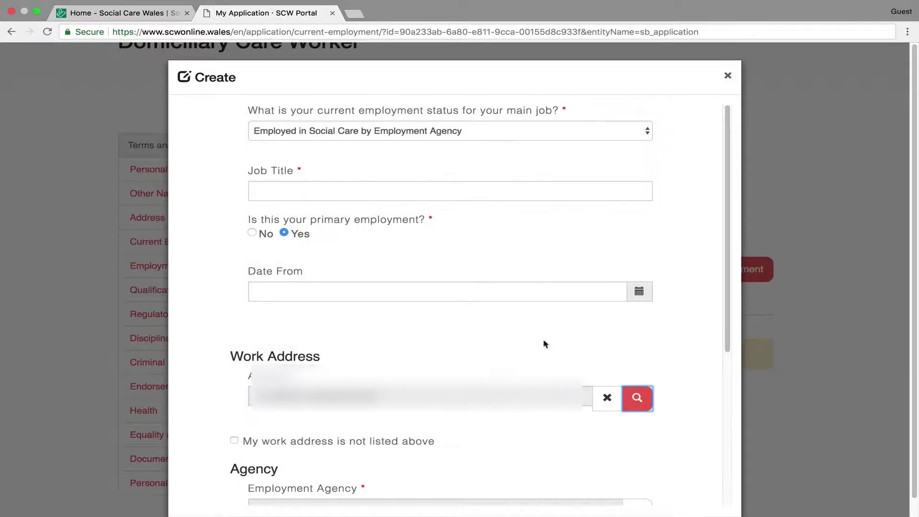
scroll(694, 290, down, 1)
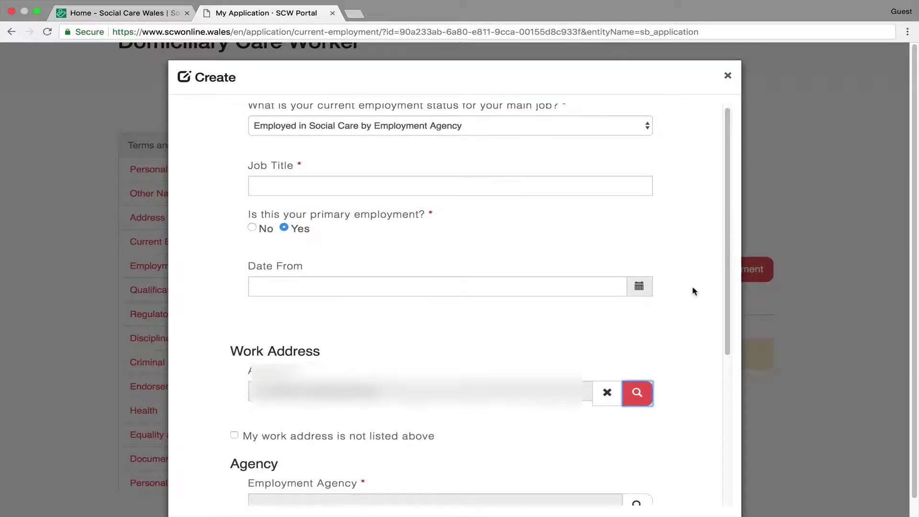
scroll(694, 291, down, 10)
click(302, 471)
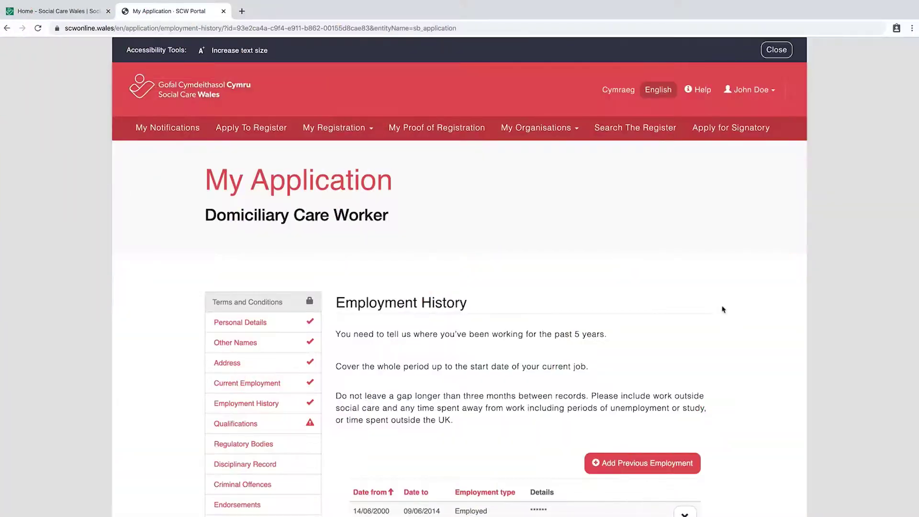
- Add a previous Employed record dated 06/05/2019 to 24/10/2019 and save it
scroll(722, 310, down, 4)
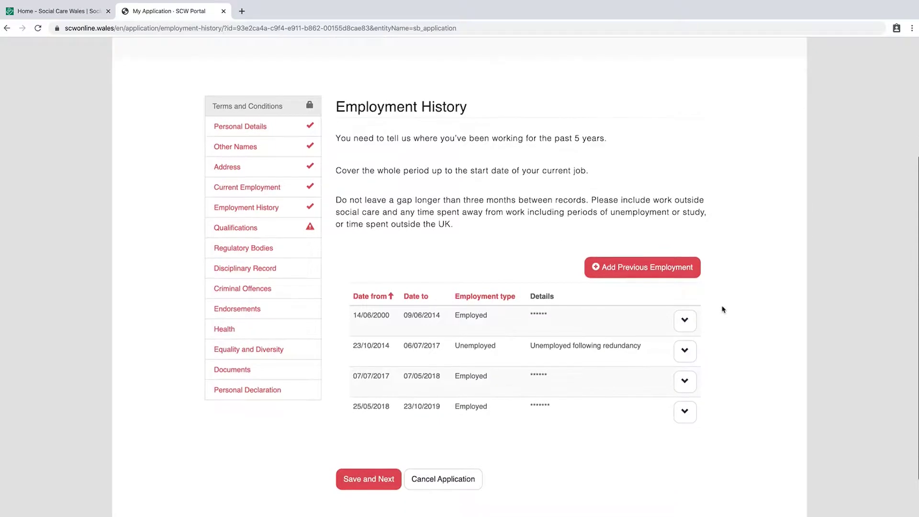
click(683, 273)
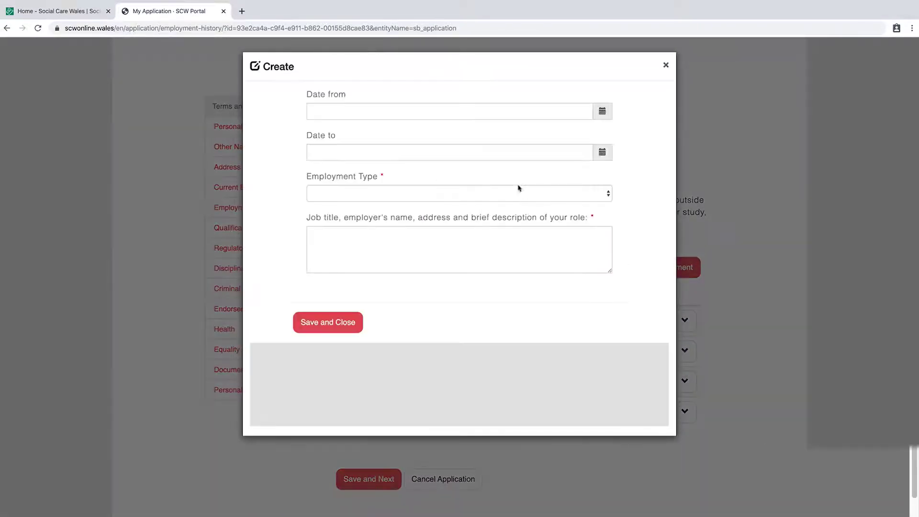
click(605, 113)
click(486, 130)
click(486, 130)
click(485, 130)
click(506, 174)
click(603, 154)
click(566, 245)
click(415, 195)
click(414, 202)
click(403, 245)
click(347, 328)
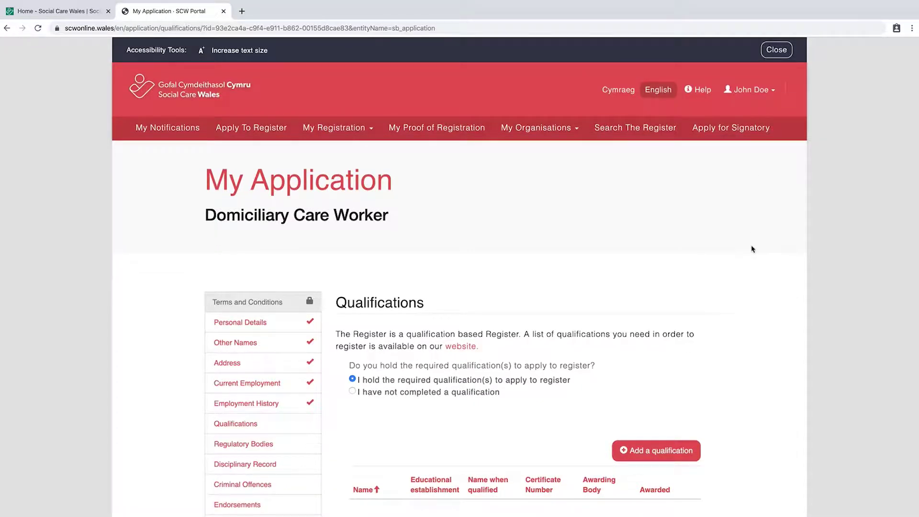
- State that no qualification is completed and confirm three or more years' relevant experience
click(352, 390)
scroll(350, 335, down, 3)
click(339, 273)
- Start a competence endorser for Social Care Wales, marking the manager as not listed
click(668, 458)
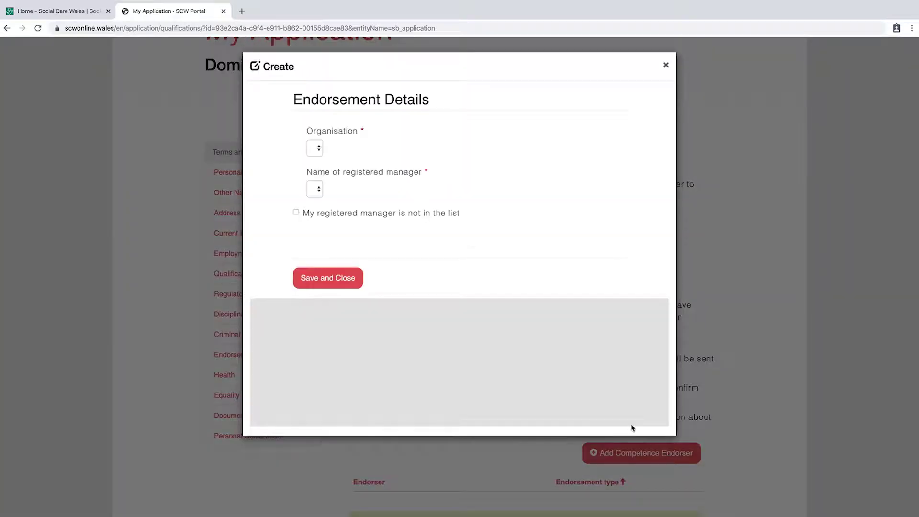
click(433, 150)
click(426, 159)
click(296, 213)
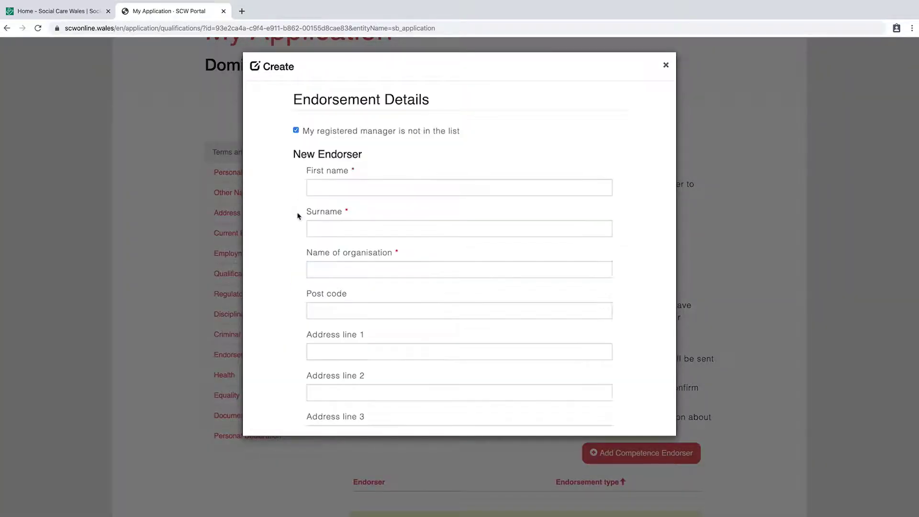
- Enter the endorser's first name, surname, organisation and e-mail address, and save the endorser
click(381, 186)
text(******)
key(Tab)
text(*******)
key(Tab)
text(*****)
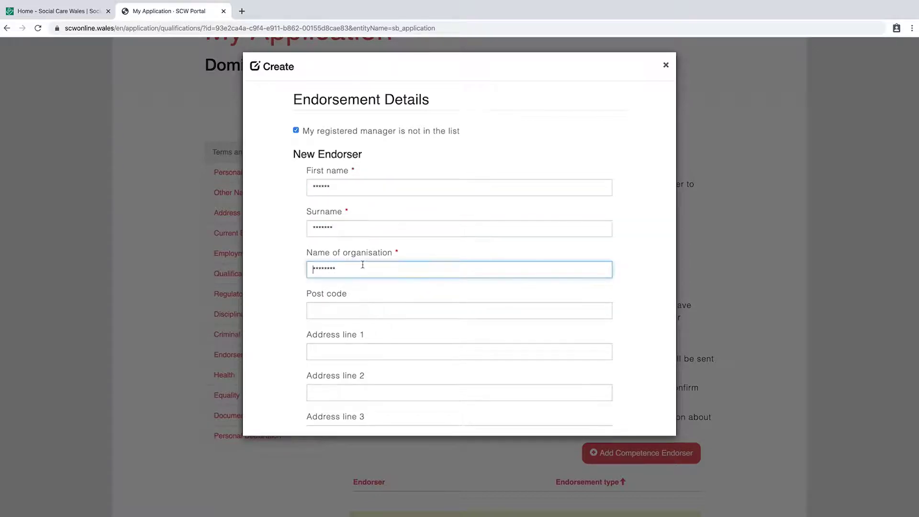
scroll(383, 265, down, 5)
click(322, 289)
text(**********@gmail.com)
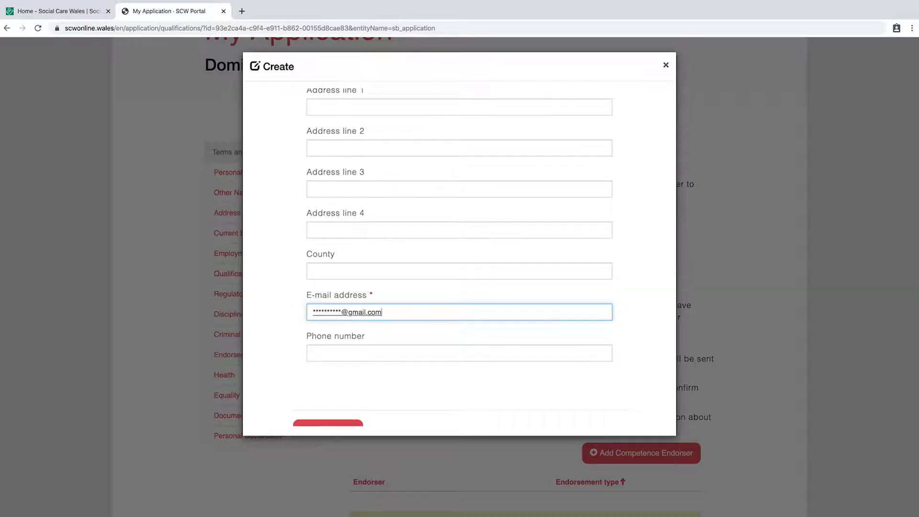
scroll(359, 397, down, 1)
click(349, 410)
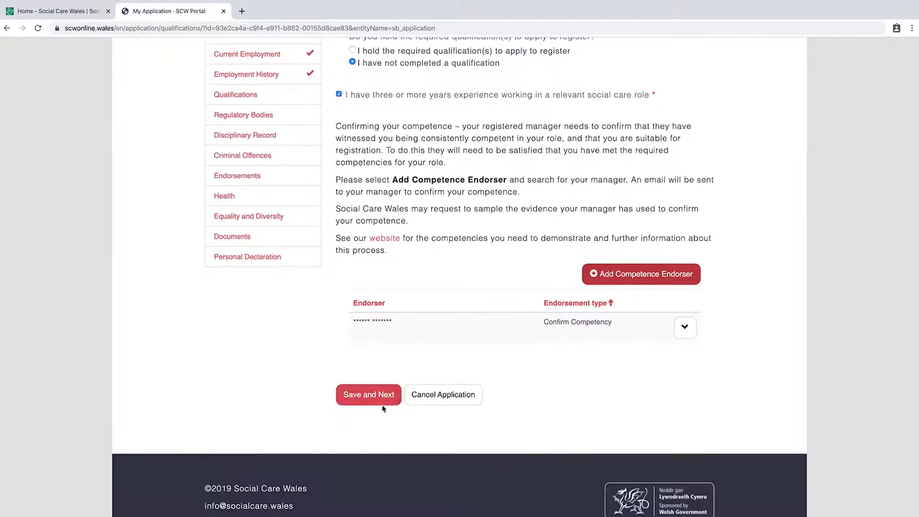
- Save Qualifications and answer Yes to being registered elsewhere on Regulatory Bodies
click(383, 403)
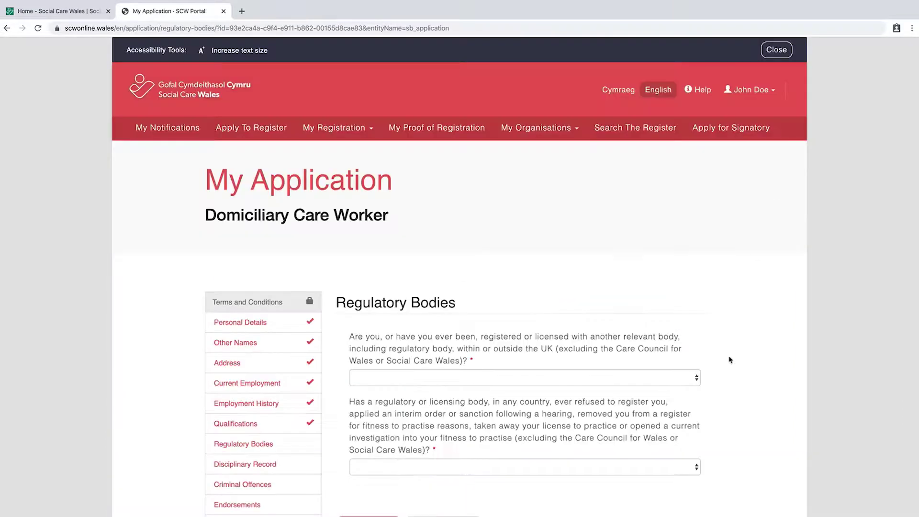
click(622, 377)
click(611, 396)
scroll(611, 401, down, 5)
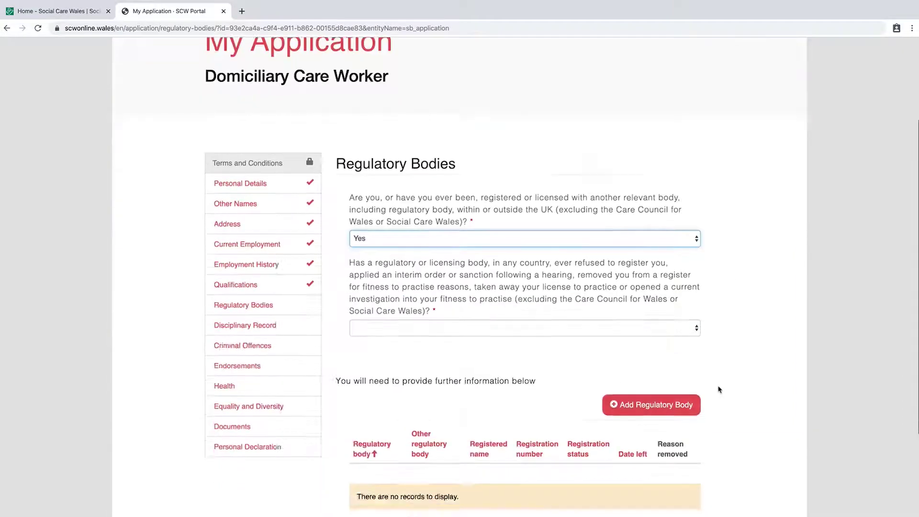
- Answer Yes to fitness-to-practise and start a General Social Care Council record for 'Ever registered with relevant body'
click(670, 247)
click(670, 264)
click(673, 332)
click(404, 147)
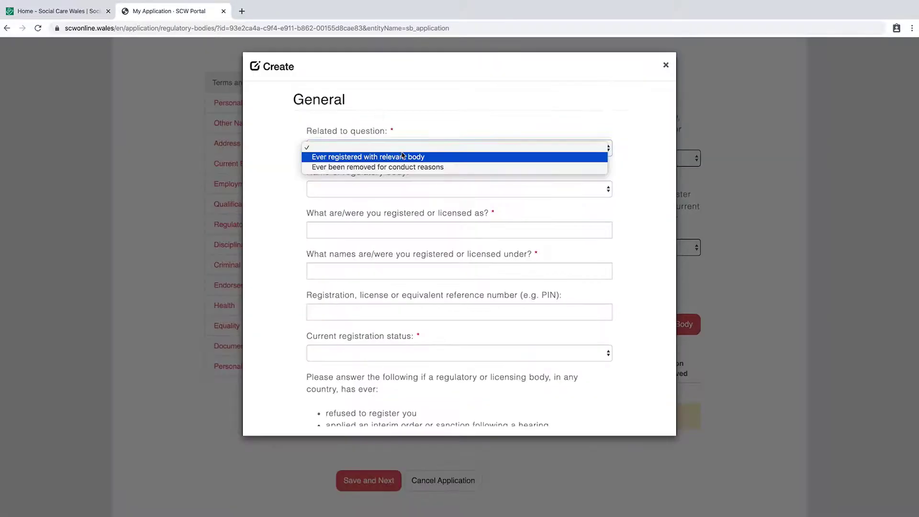
click(454, 154)
click(448, 189)
click(408, 211)
- Enter the registered-as role and registered names, and set the status to Registered
click(439, 230)
text(*****)
click(449, 276)
text(*******)
click(448, 353)
click(447, 372)
- Set the investigation outcome to Other, add allegation details, and save the regulatory body record
scroll(507, 335, down, 5)
click(499, 278)
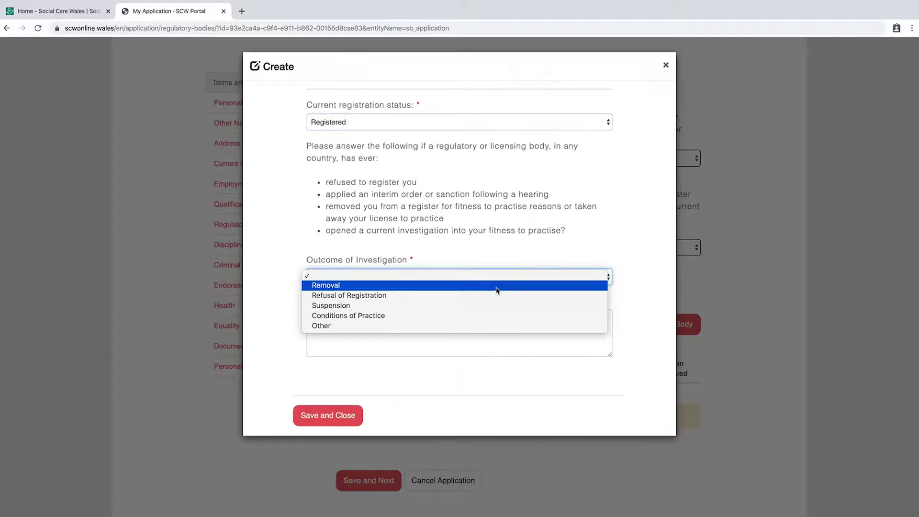
click(488, 324)
key(Tab)
text(******)
click(342, 416)
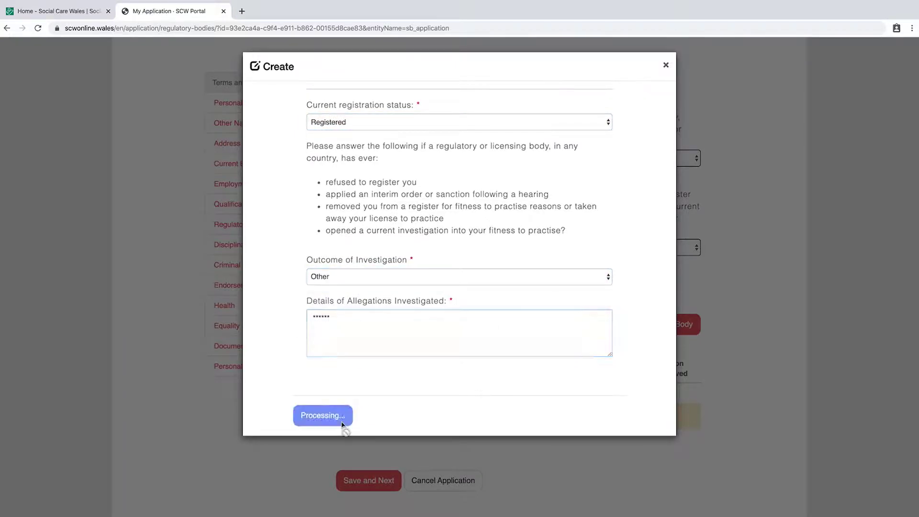
click(391, 482)
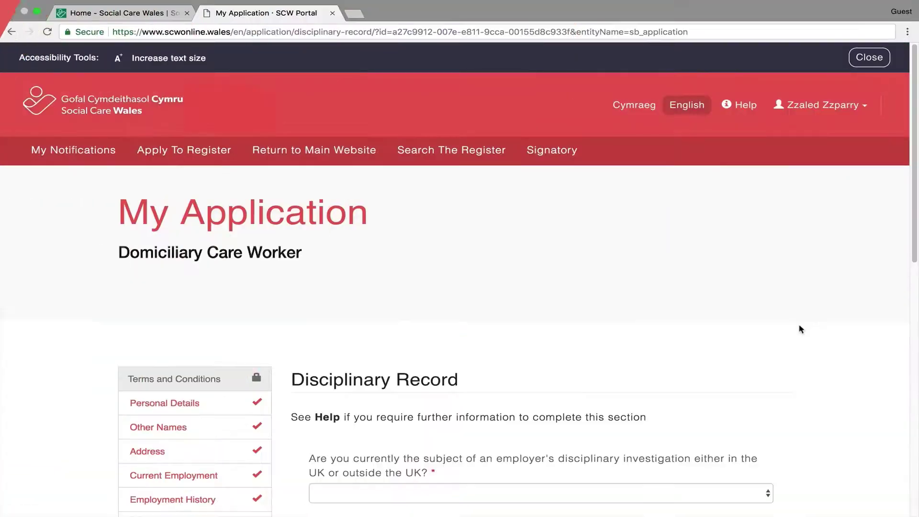
- Answer No to both the criminal conviction and court-order questions
scroll(818, 367, down, 5)
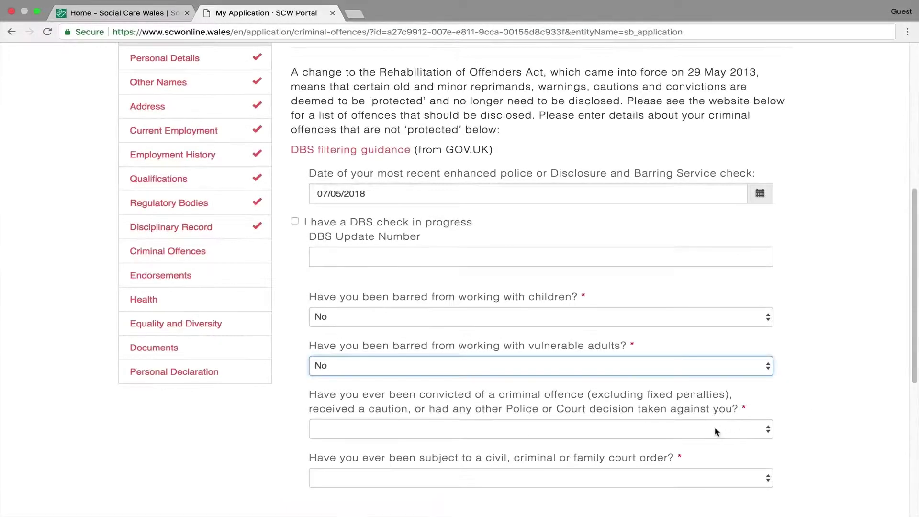
click(717, 431)
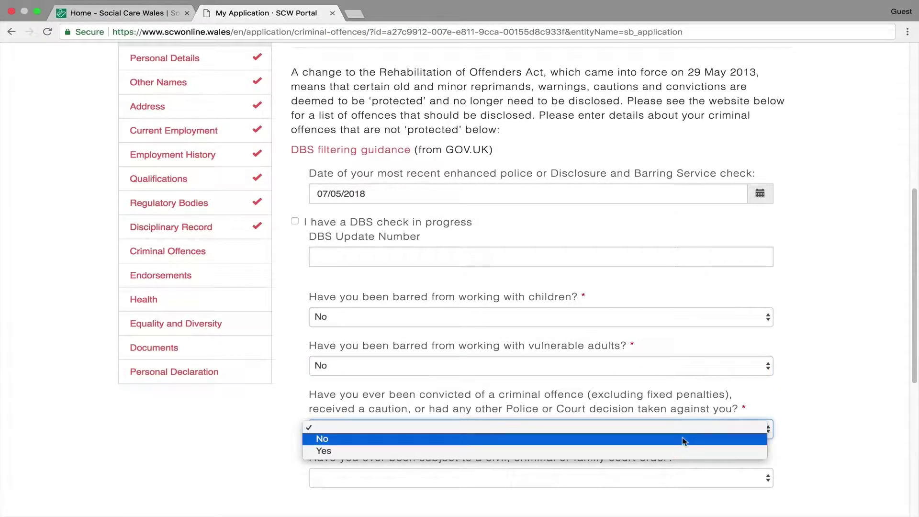
click(683, 438)
scroll(838, 359, down, 1)
scroll(823, 366, down, 3)
click(672, 386)
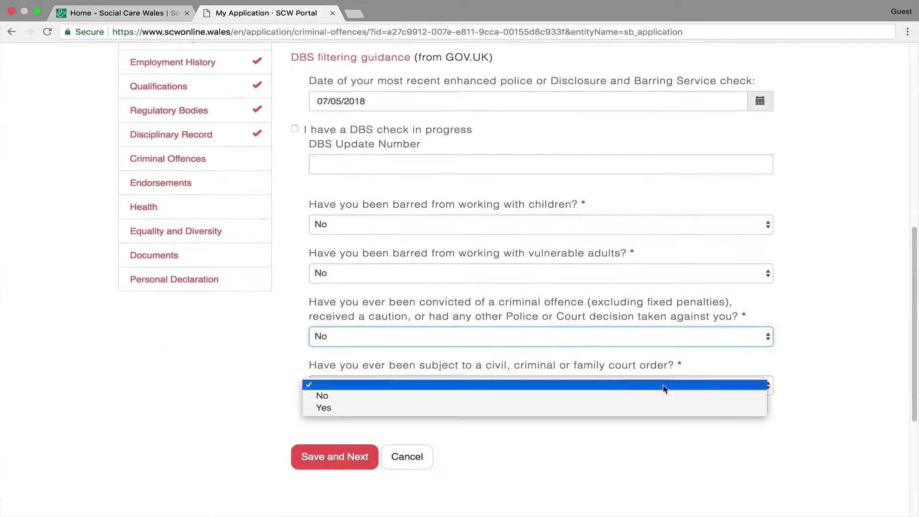
click(599, 396)
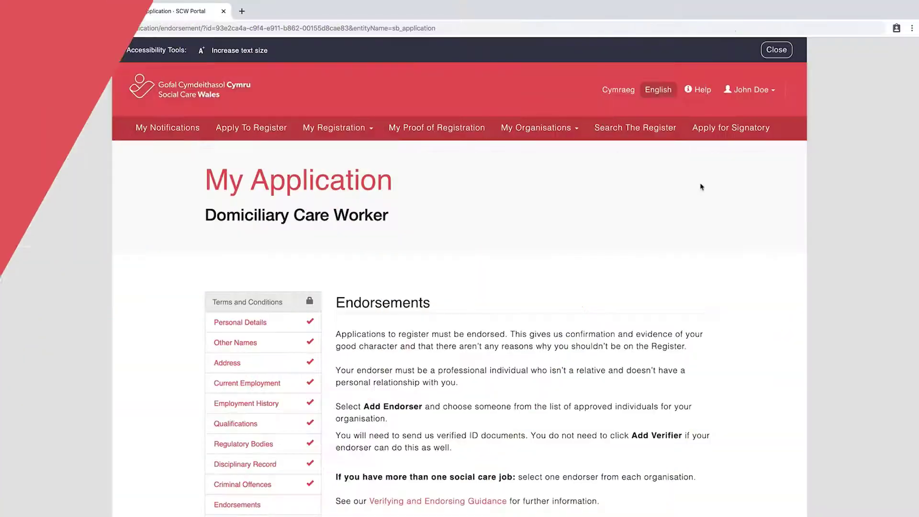
- Add a Social Care Wales endorser and mark them to also verify the documents
scroll(701, 187, down, 3)
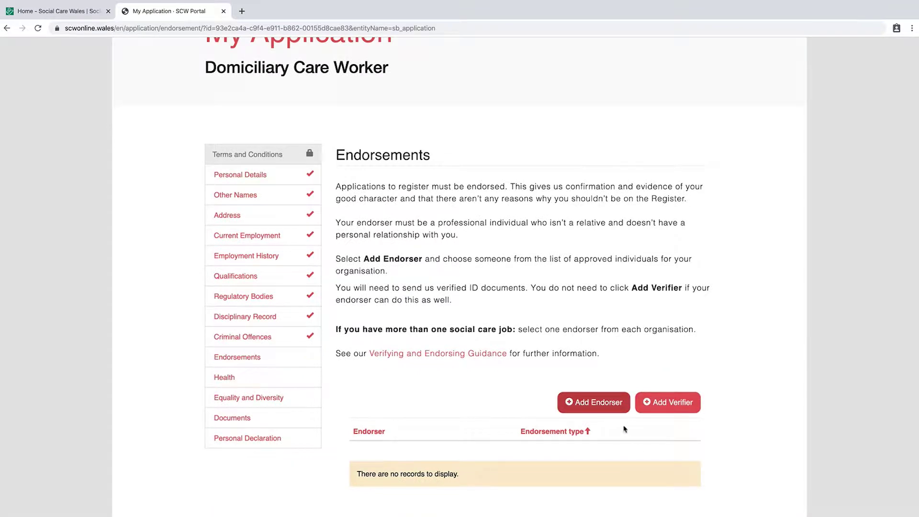
click(601, 403)
click(314, 148)
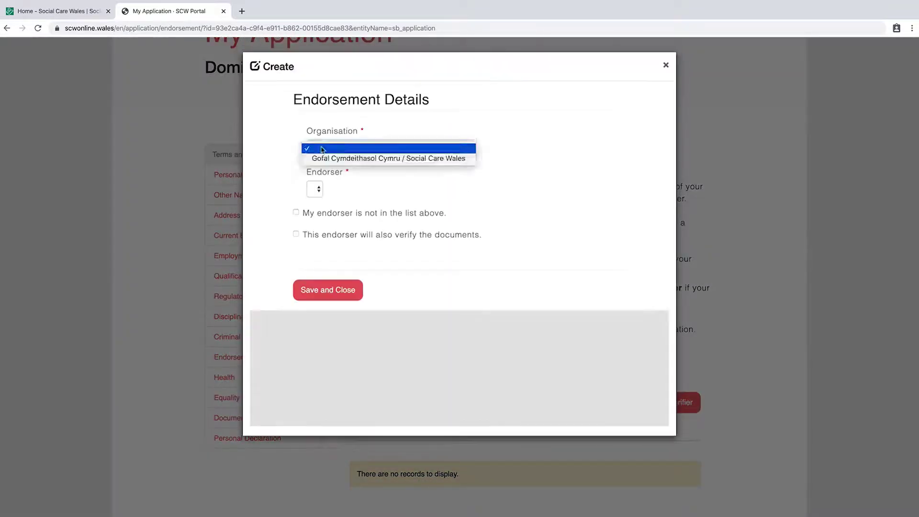
click(392, 158)
click(370, 189)
click(338, 200)
click(295, 234)
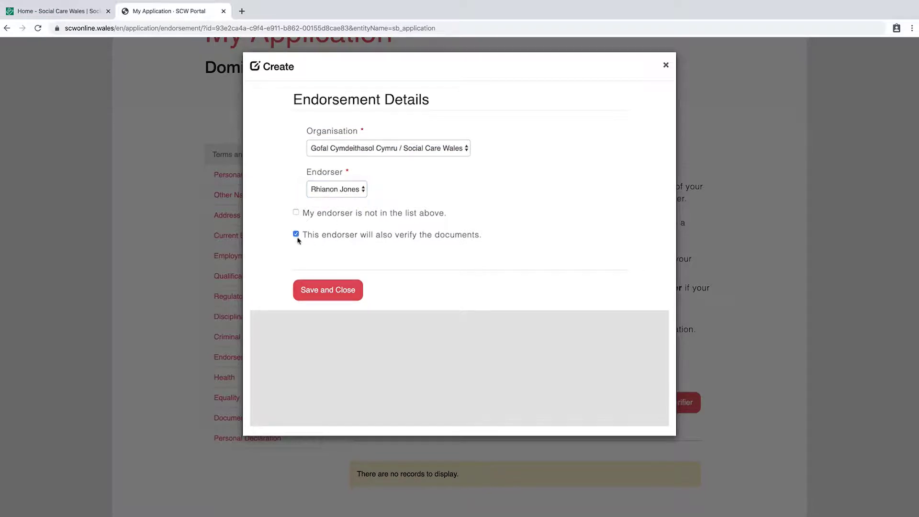
- Save the endorser details and continue to the Health section
click(333, 293)
click(295, 213)
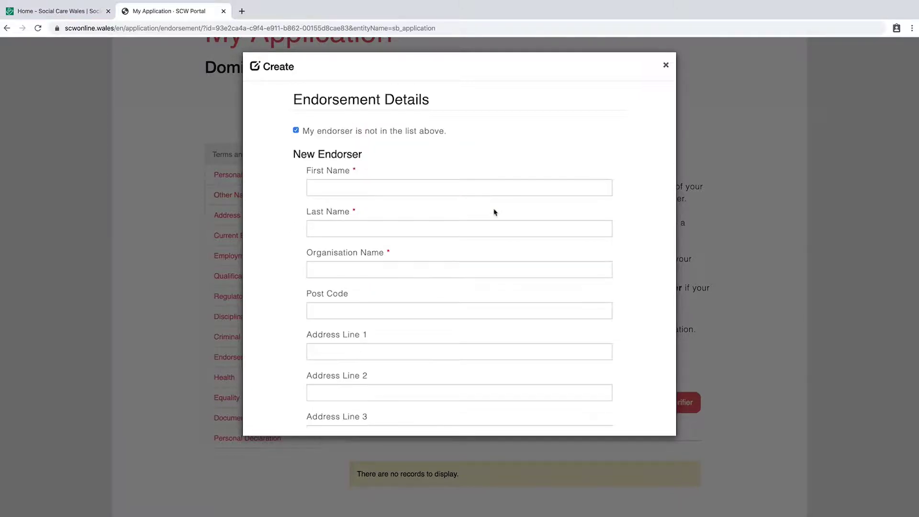
scroll(493, 210, down, 1)
scroll(494, 209, down, 5)
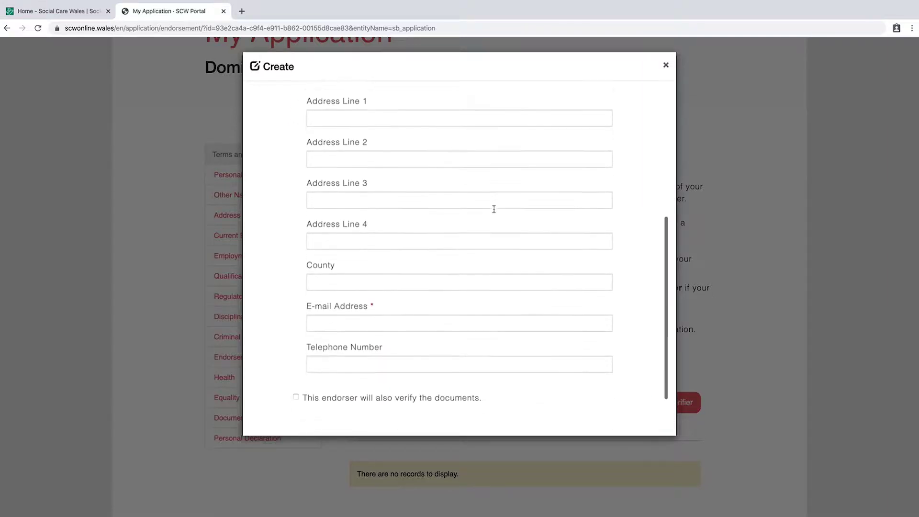
click(332, 291)
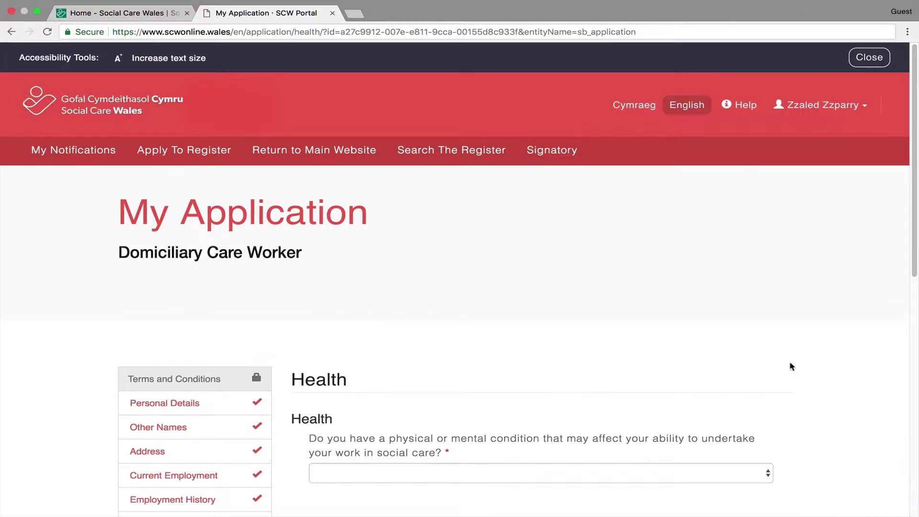
- Answer No to the health question and save the Health section
scroll(802, 315, down, 5)
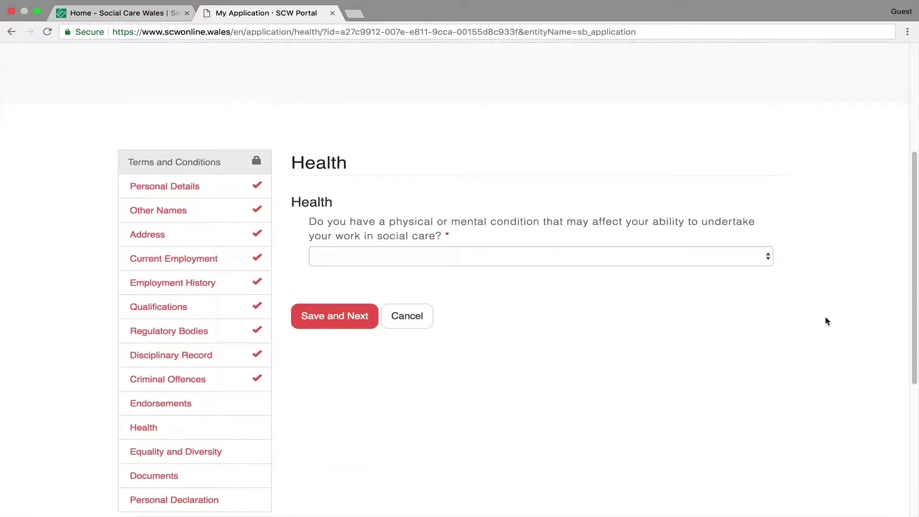
click(667, 255)
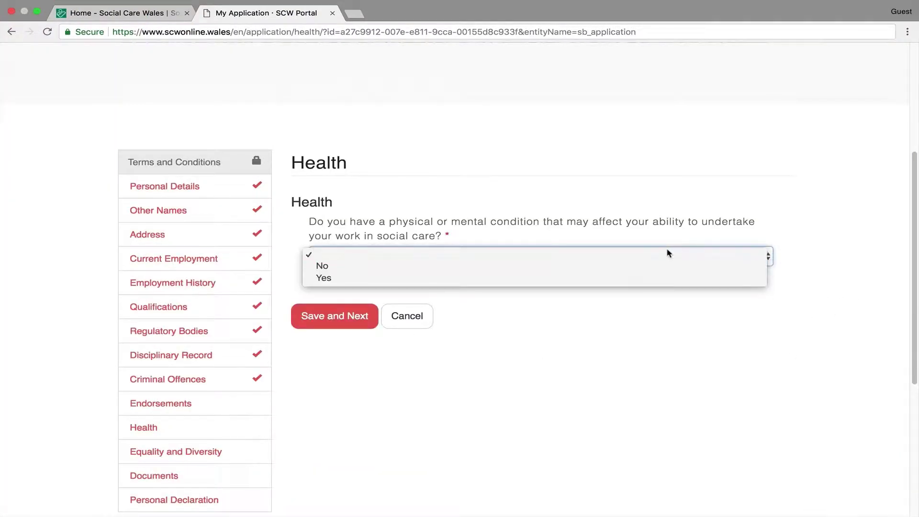
click(630, 271)
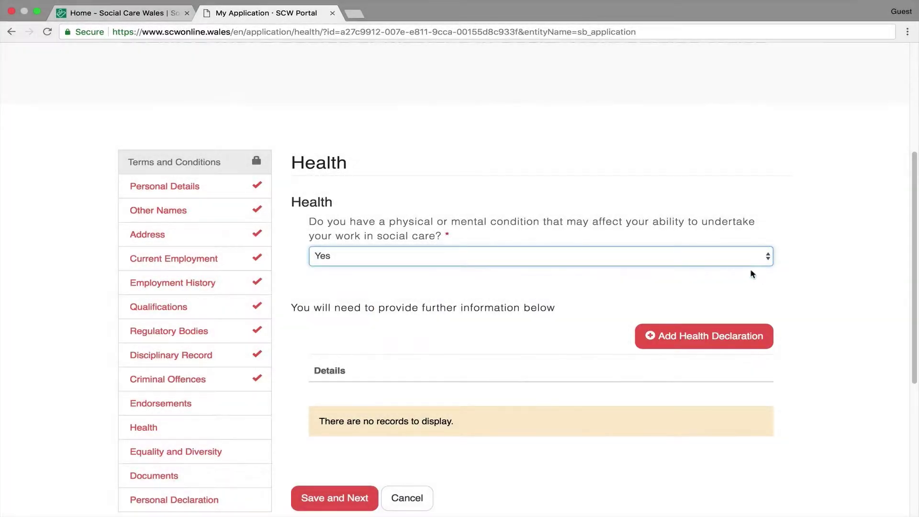
click(732, 260)
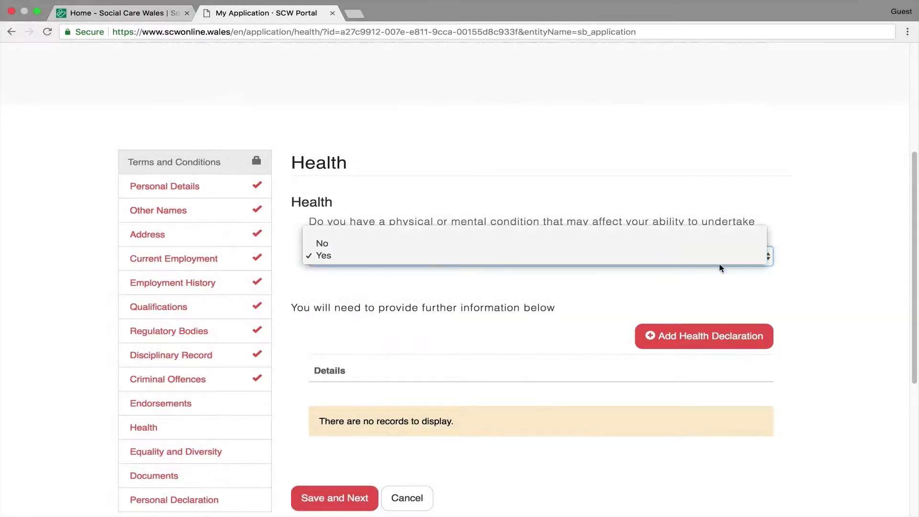
click(625, 244)
click(356, 323)
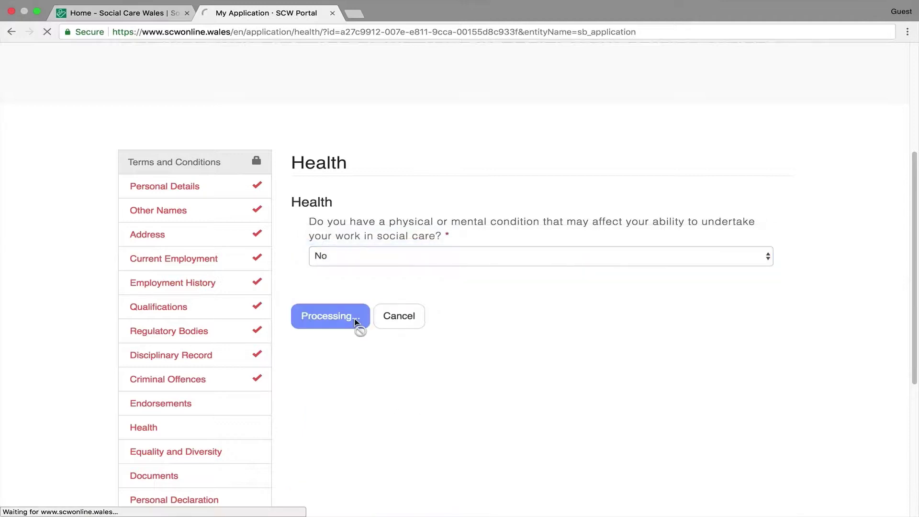
- Fill in the Equality and Diversity answers, including the disability question, and save
scroll(851, 340, down, 5)
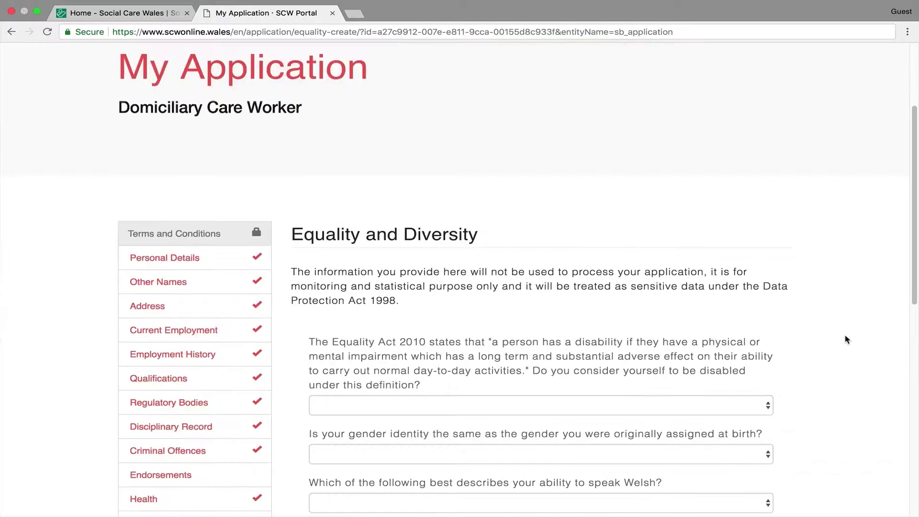
scroll(867, 341, down, 3)
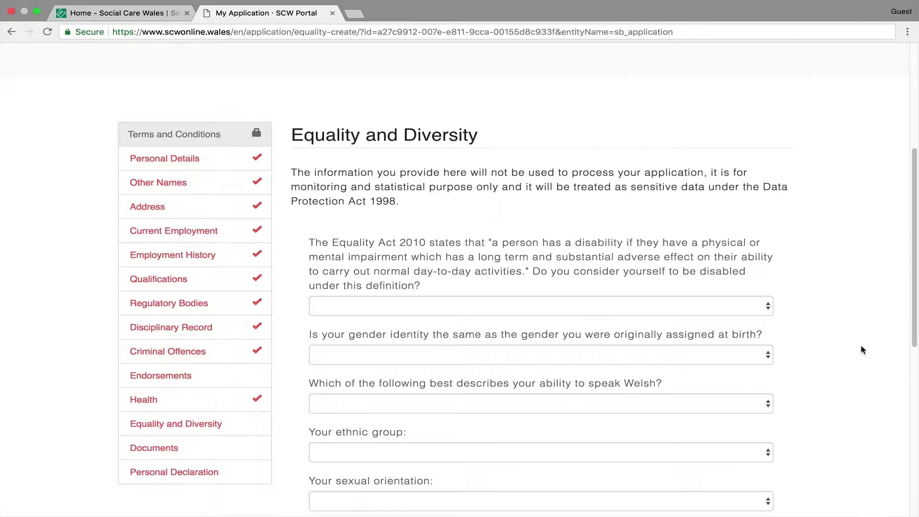
click(768, 308)
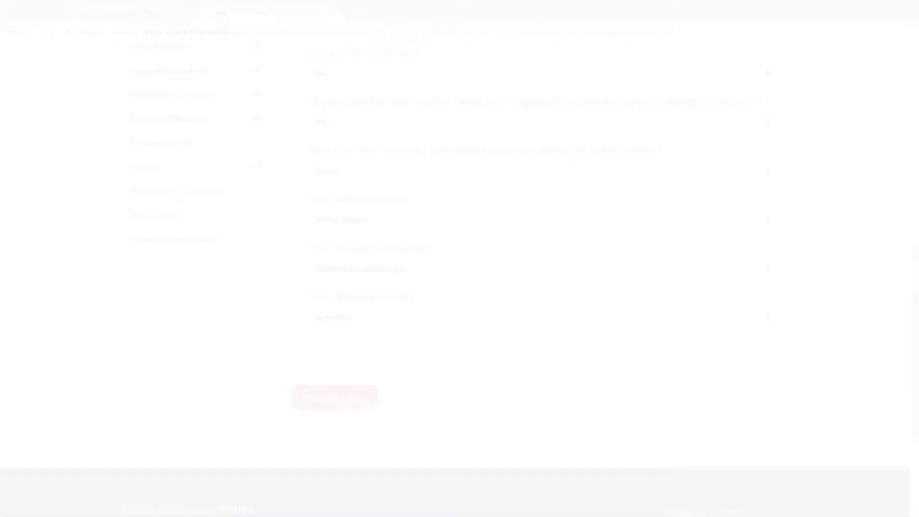
click(344, 400)
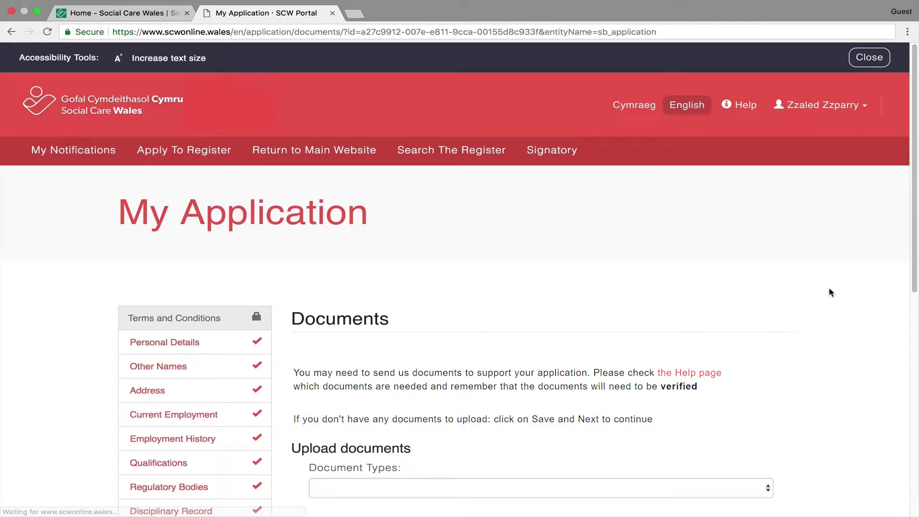
- Set the document type to Qualification Certificate and save Documents without uploading files
scroll(809, 287, down, 5)
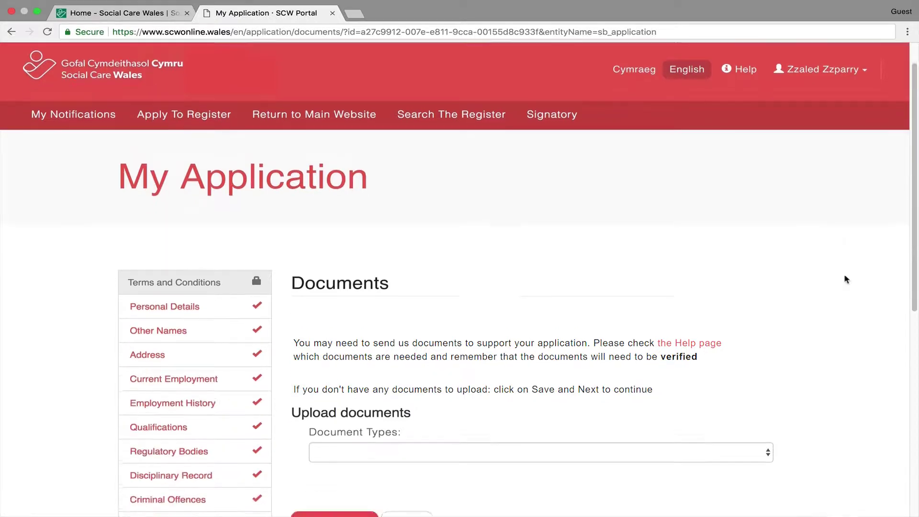
click(746, 355)
click(625, 379)
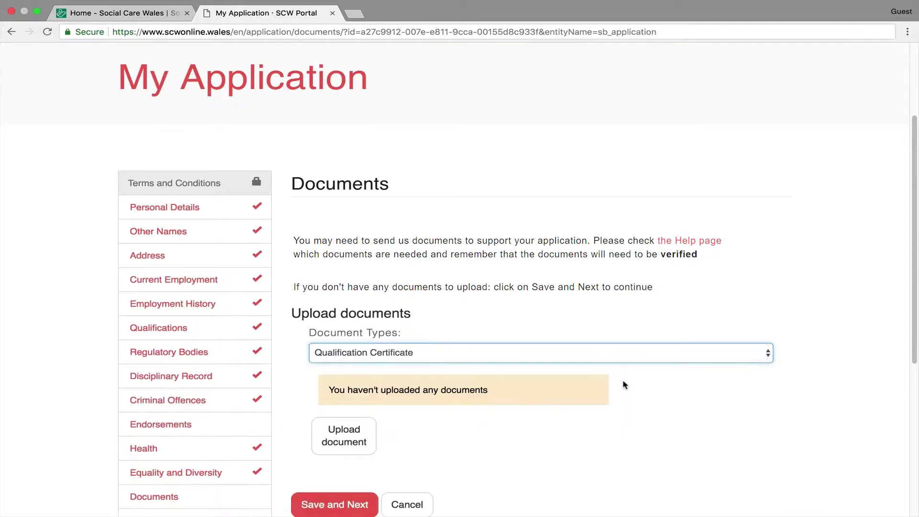
scroll(411, 445, down, 1)
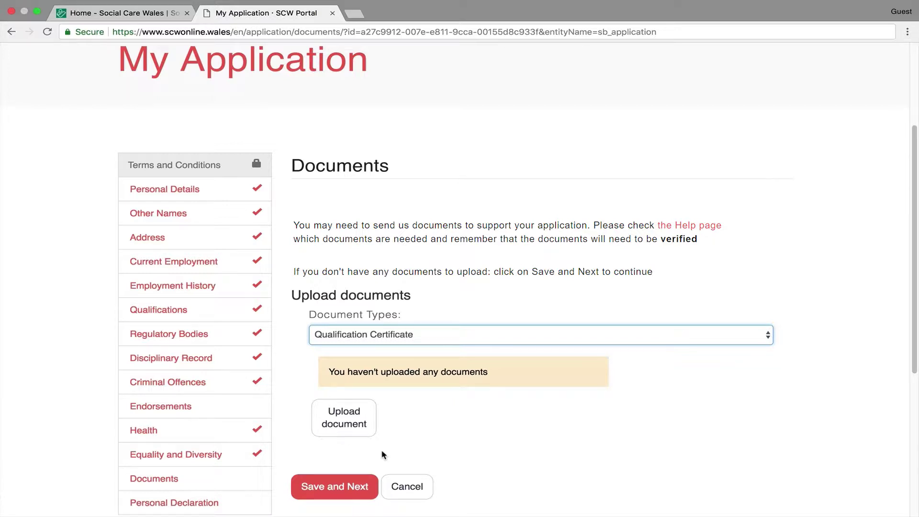
click(326, 484)
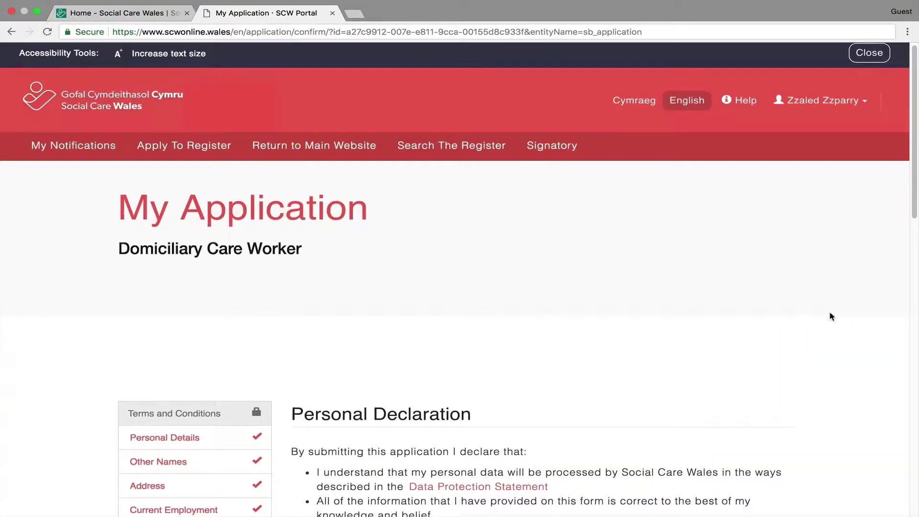
- Read through the Personal Declaration and confirm it to submit the application
scroll(831, 314, down, 4)
scroll(837, 337, down, 3)
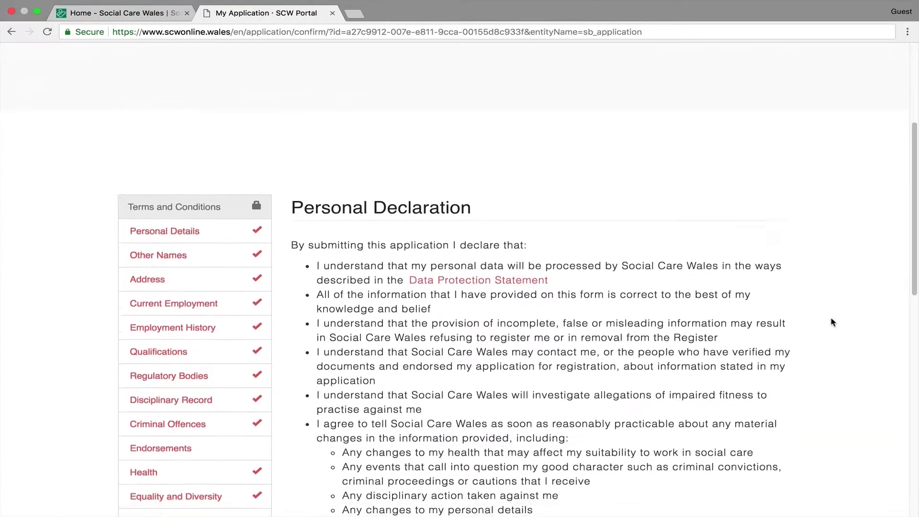
scroll(834, 328, down, 4)
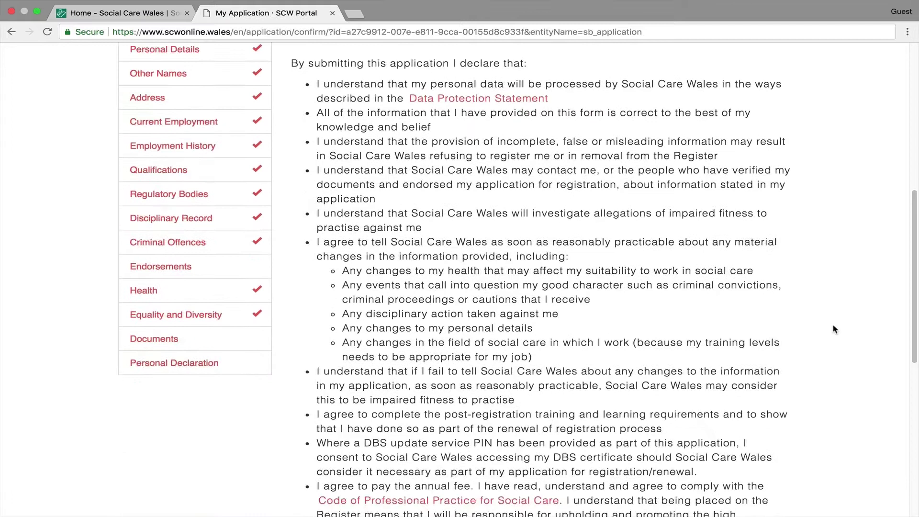
scroll(833, 329, down, 3)
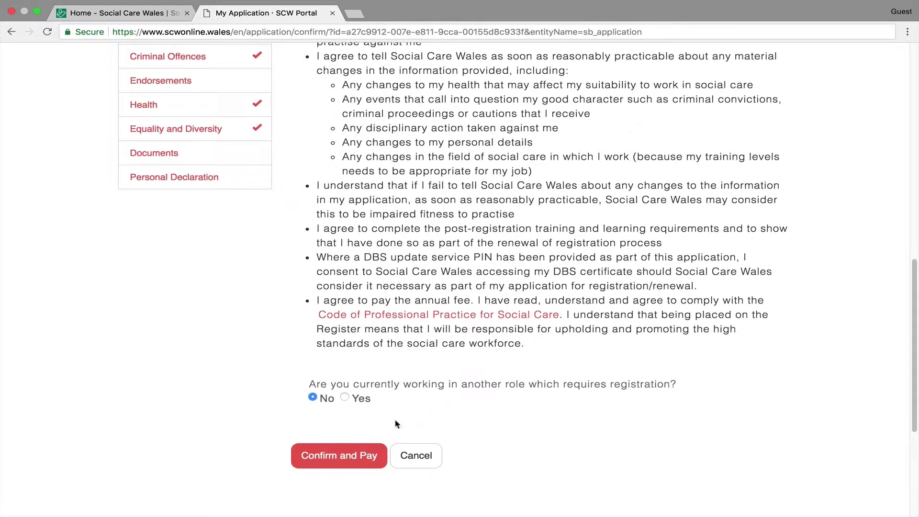
click(338, 456)
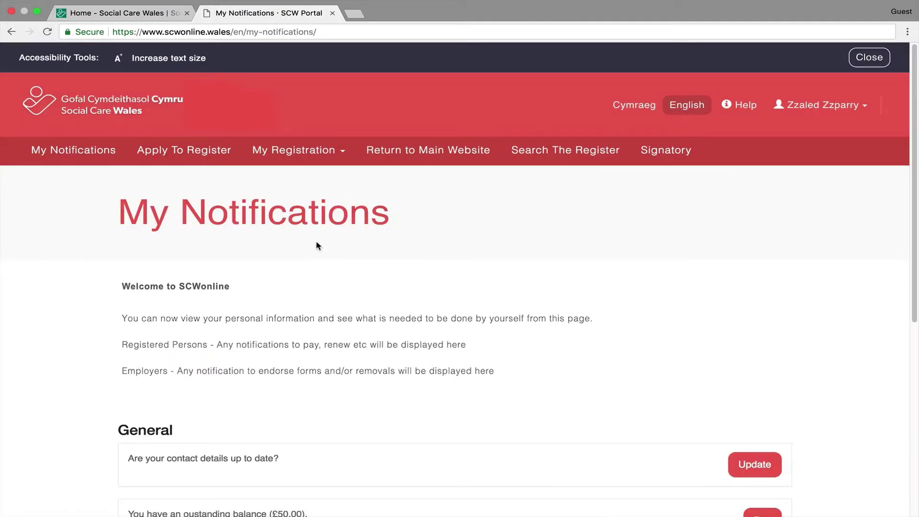
- View the submitted application's details in a new tab from My Notifications
scroll(670, 325, down, 3)
right_click(756, 430)
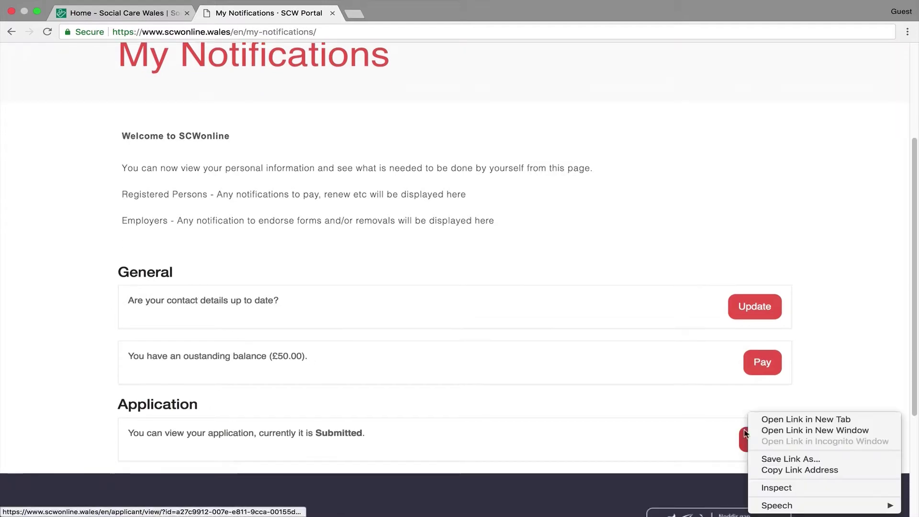
click(771, 417)
click(412, 13)
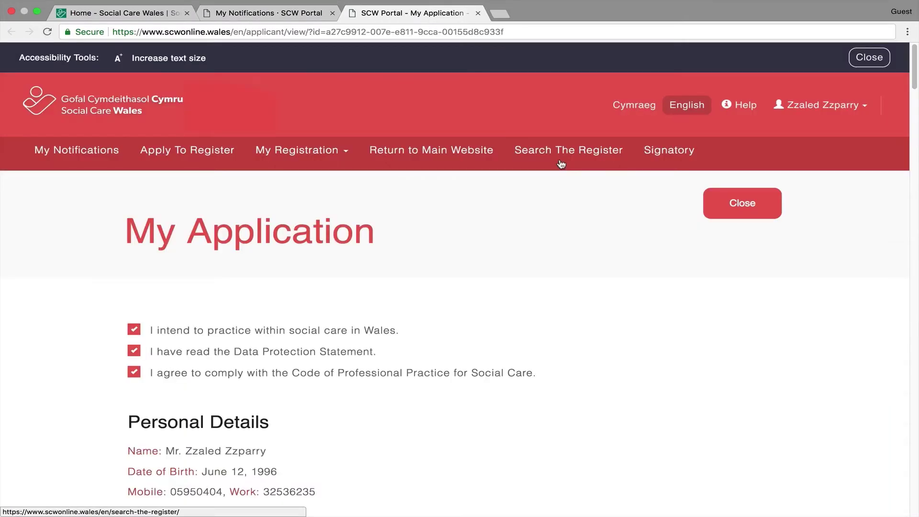